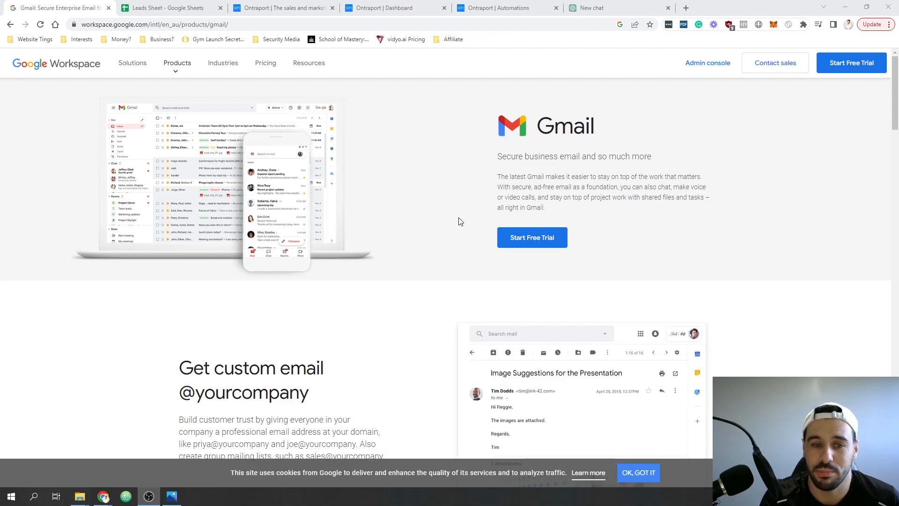
Step: Review the custom business email section on the Gmail product page
scroll(292, 320, "down", 2)
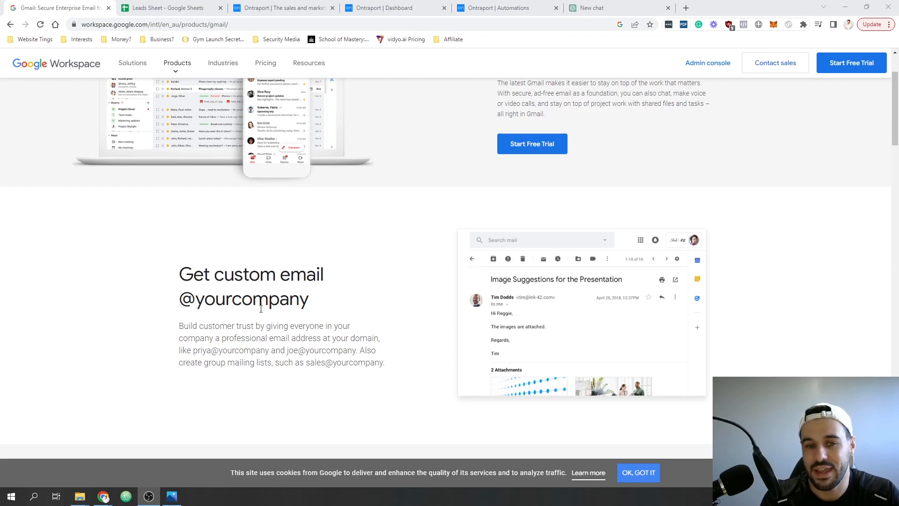
scroll(260, 309, "up", 2)
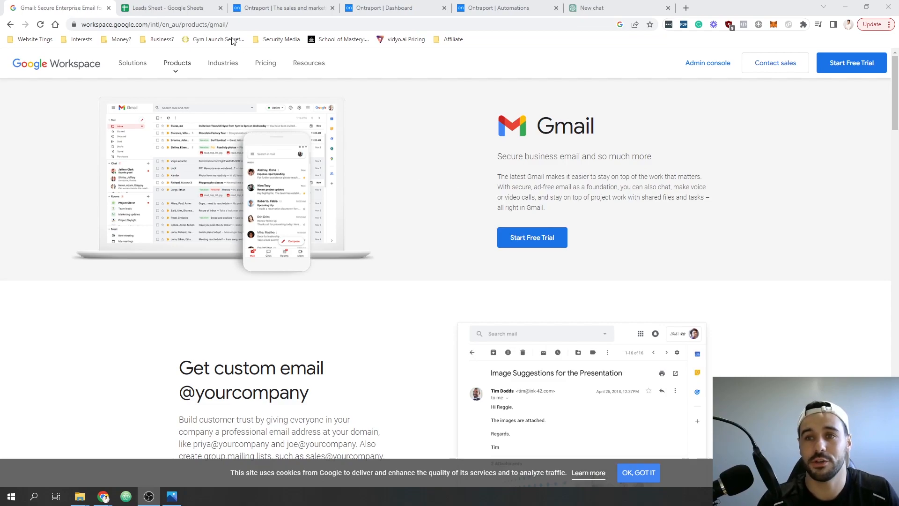
Step: Switch to the Leads Sheet in Google Sheets and look through the full list of leads
left_click(187, 5)
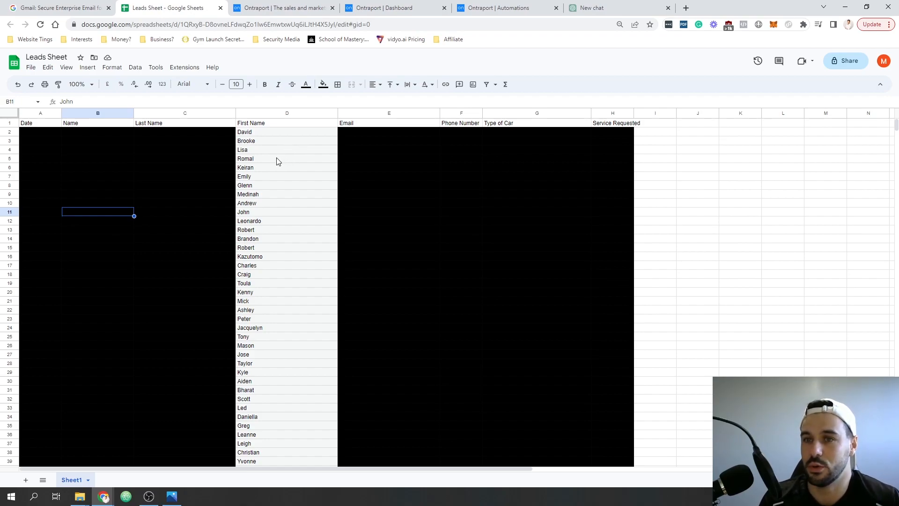
scroll(284, 173, "down", 15)
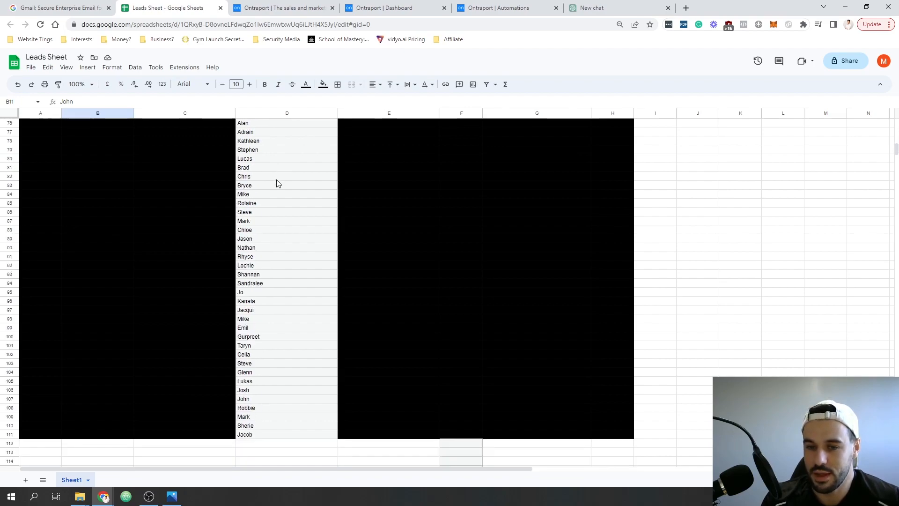
scroll(257, 339, "up", 8)
scroll(257, 340, "up", 16)
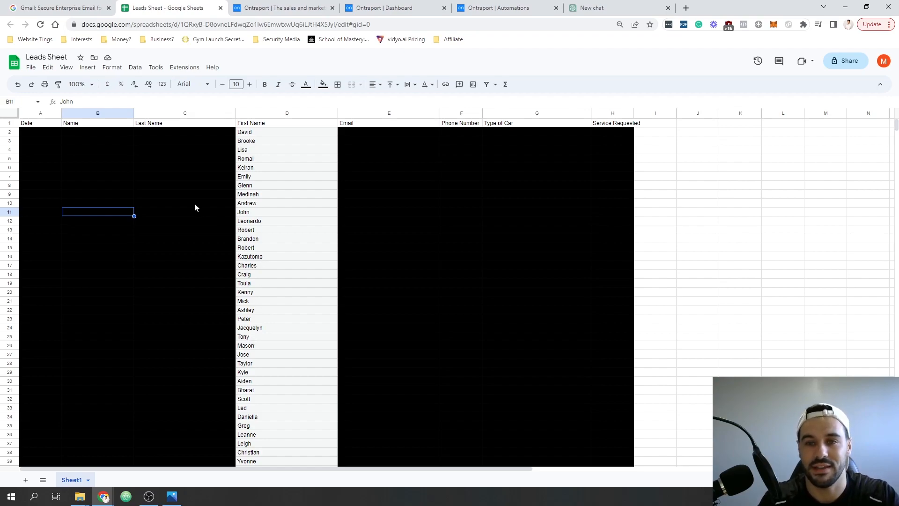
Step: Examine the Name entries in B2:B25 and the formulas behind the First Name column
left_click_drag(90, 135, 92, 340)
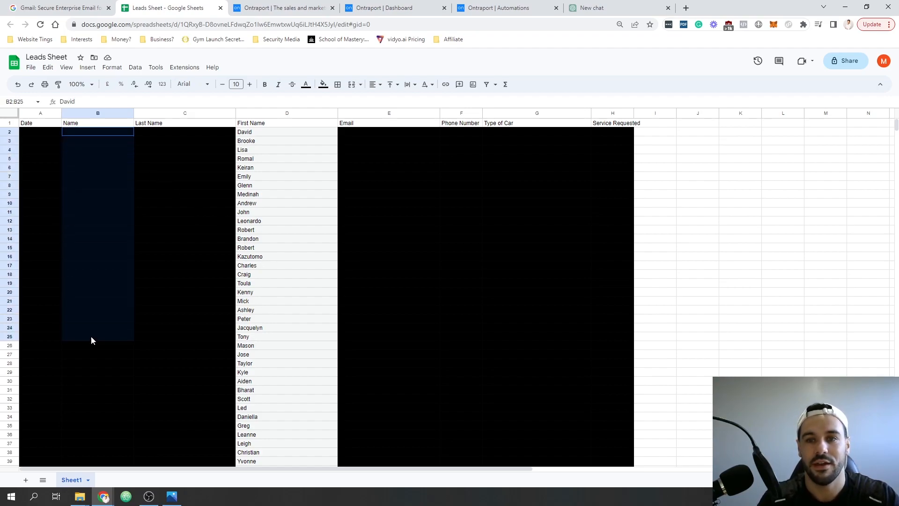
left_click(290, 304)
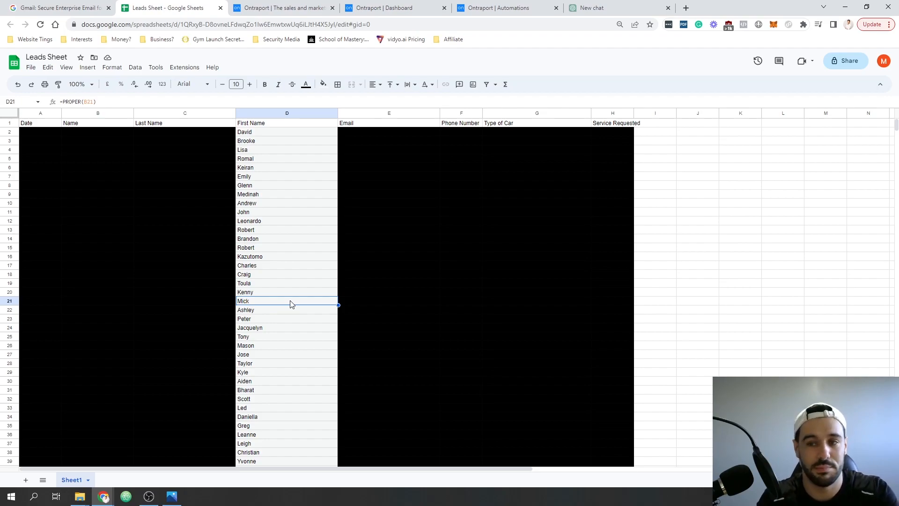
left_click(273, 250)
left_click(256, 133)
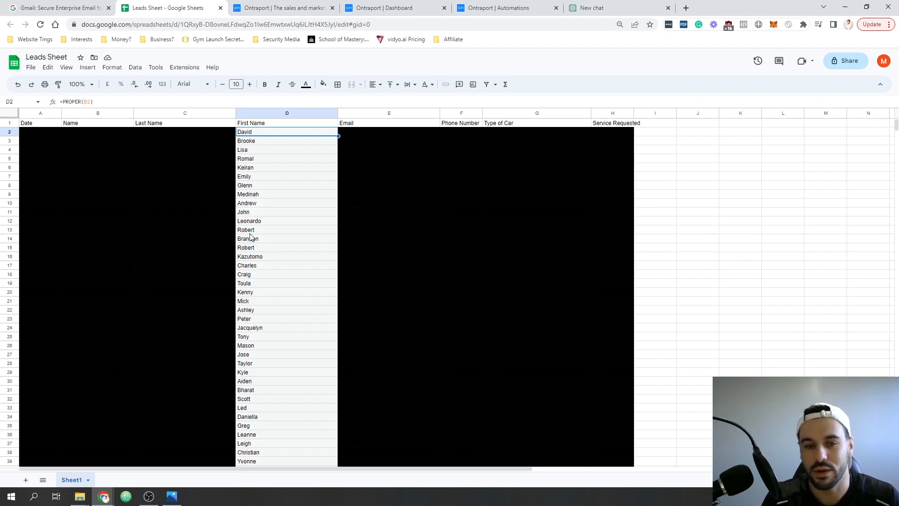
scroll(267, 309, "down", 10)
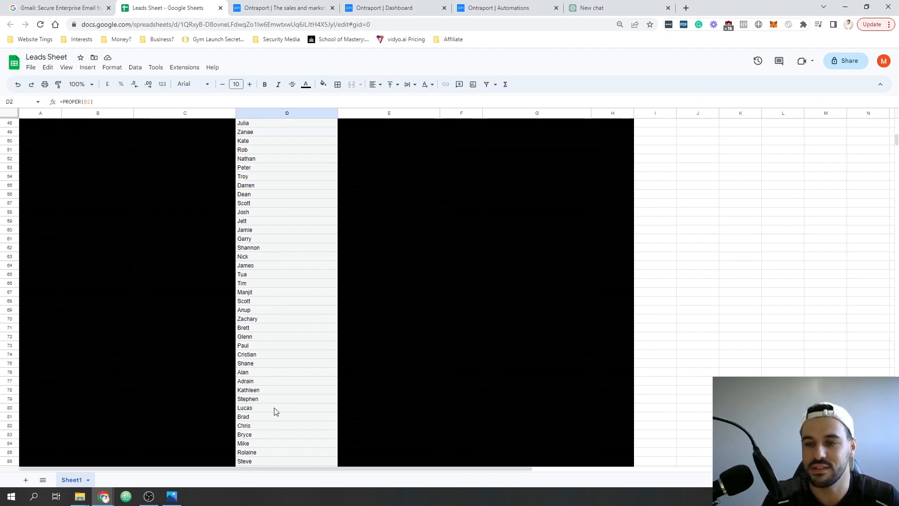
scroll(274, 421, "up", 12)
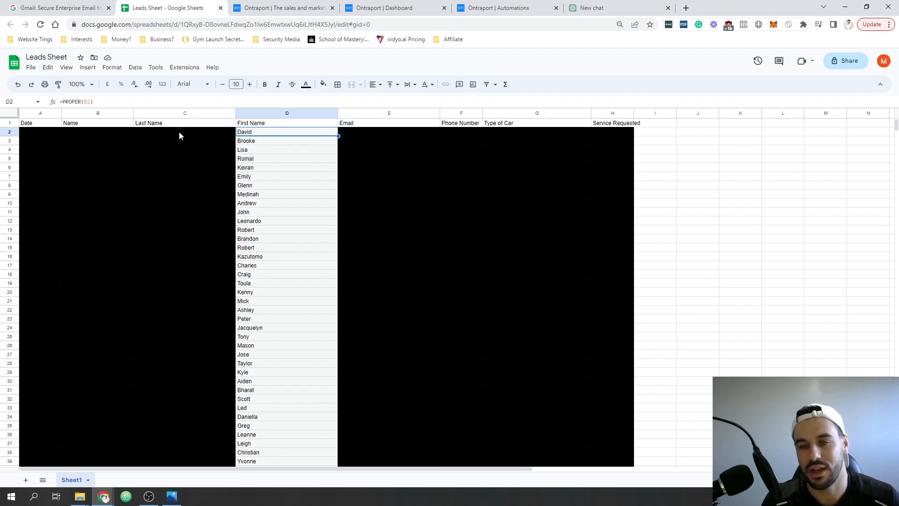
Step: Locate the Split text to columns option, and inspect the PROPER formula in D2 and its source cell B2
left_click(135, 68)
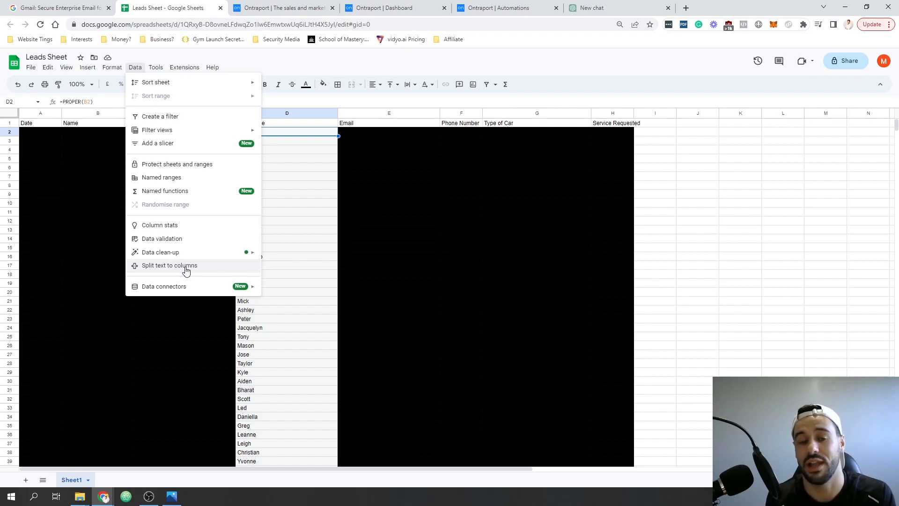
left_click(298, 153)
left_click(258, 134)
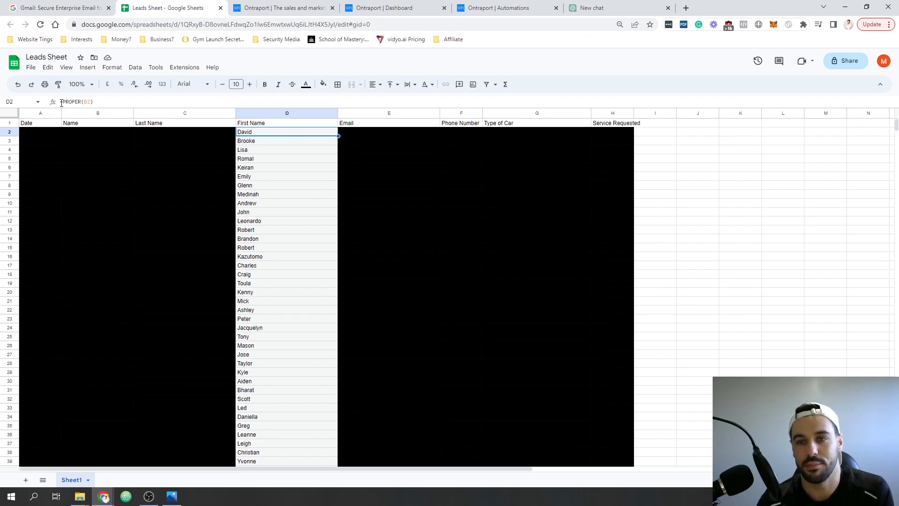
left_click(82, 101)
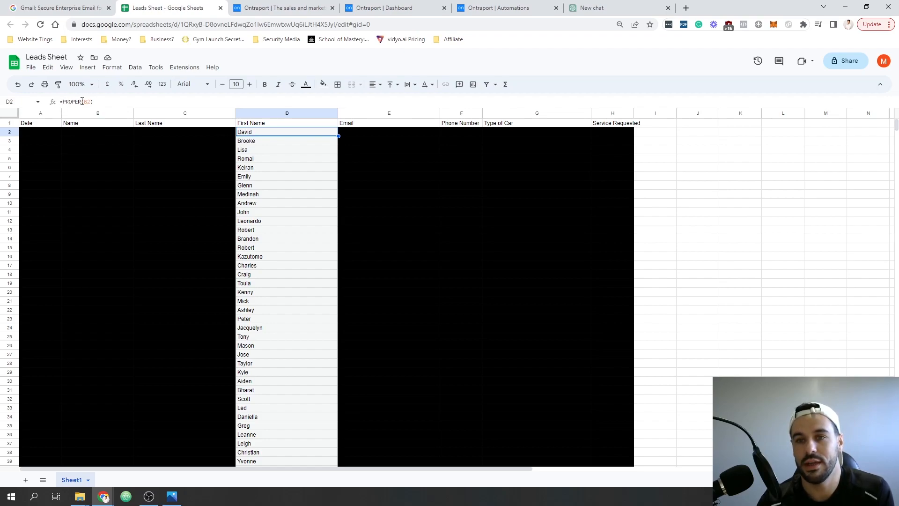
left_click(83, 132)
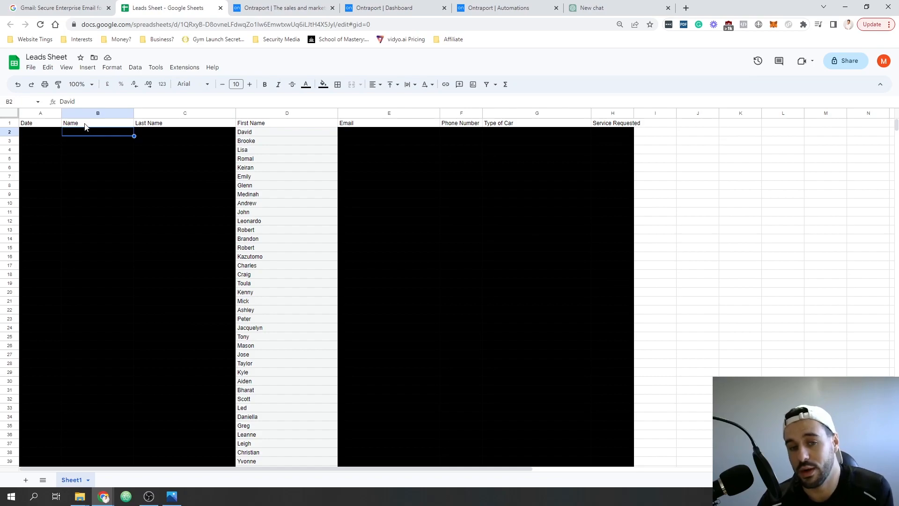
Step: Compare the original name in B110 with its corrected capitalisation in the First Name column
scroll(257, 315, "down", 12)
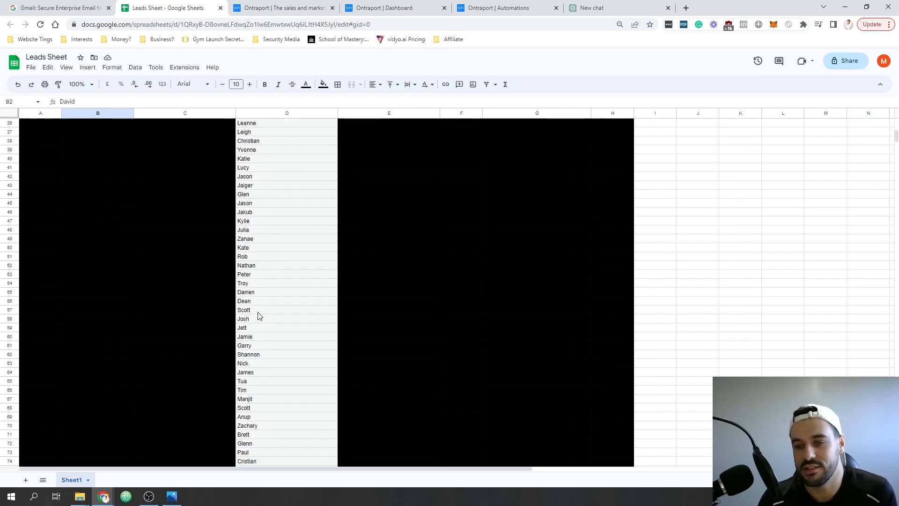
scroll(259, 319, "down", 5)
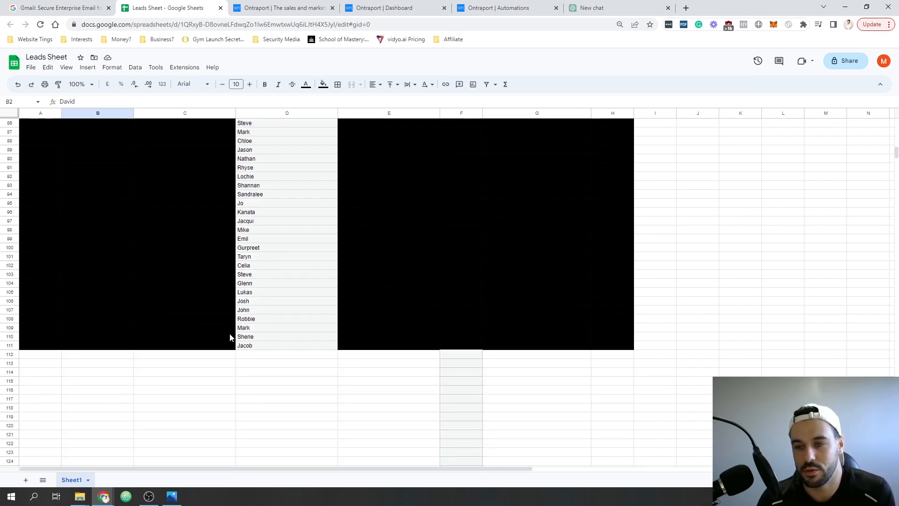
left_click(102, 335)
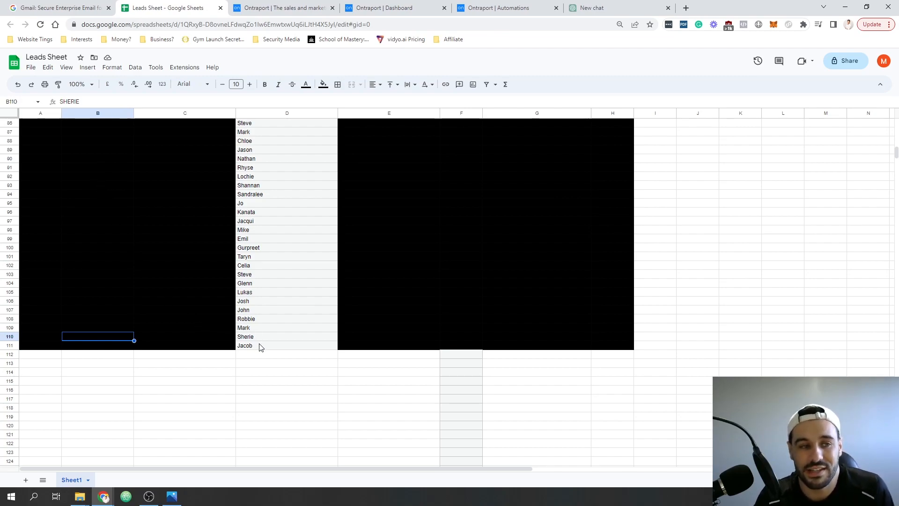
scroll(263, 347, "up", 15)
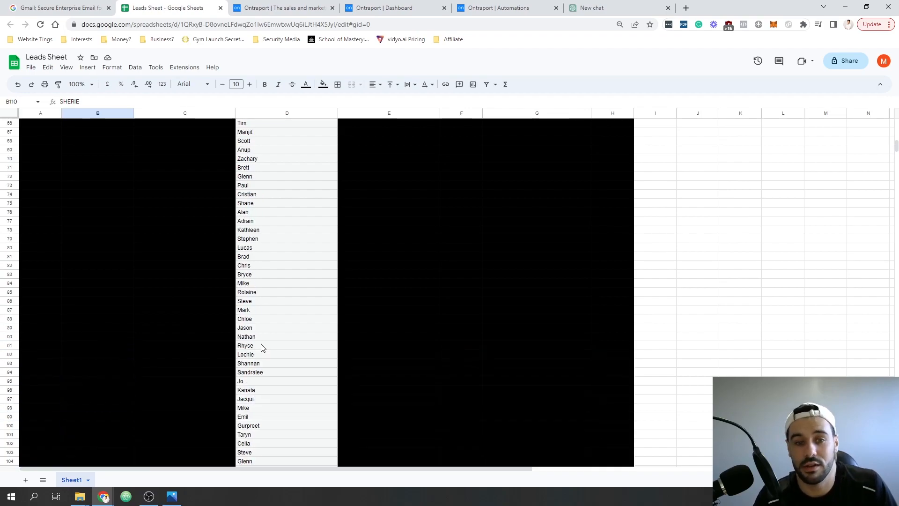
scroll(266, 350, "up", 13)
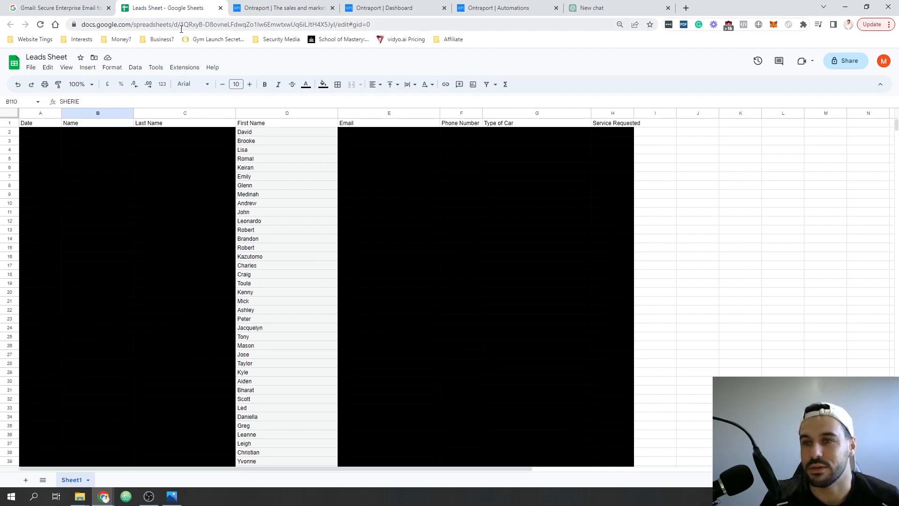
Step: Switch to the Ontraport dashboard and open the Email section of the account's Administration settings
left_click(280, 4)
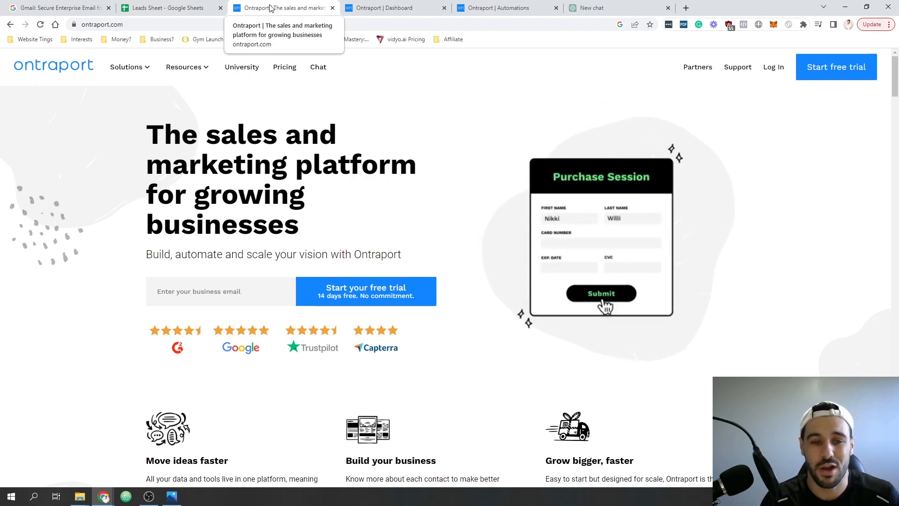
left_click(398, 8)
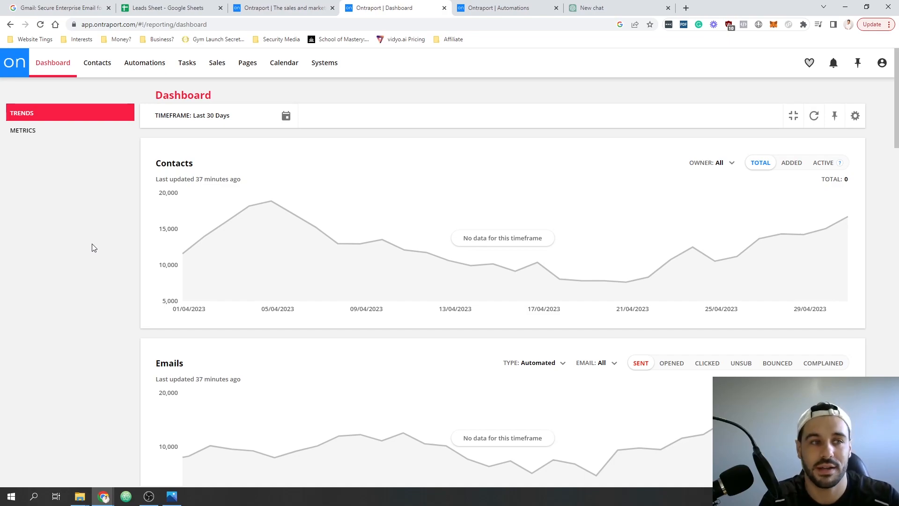
left_click(833, 65)
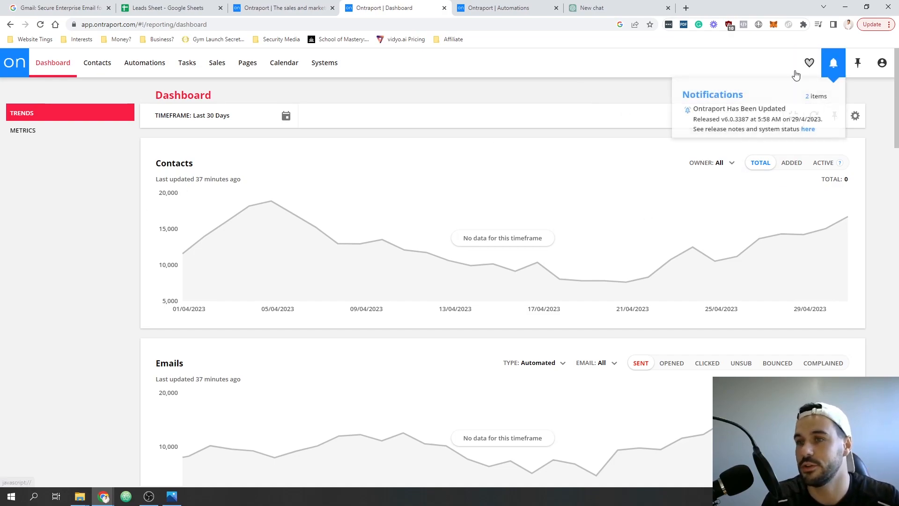
left_click(882, 63)
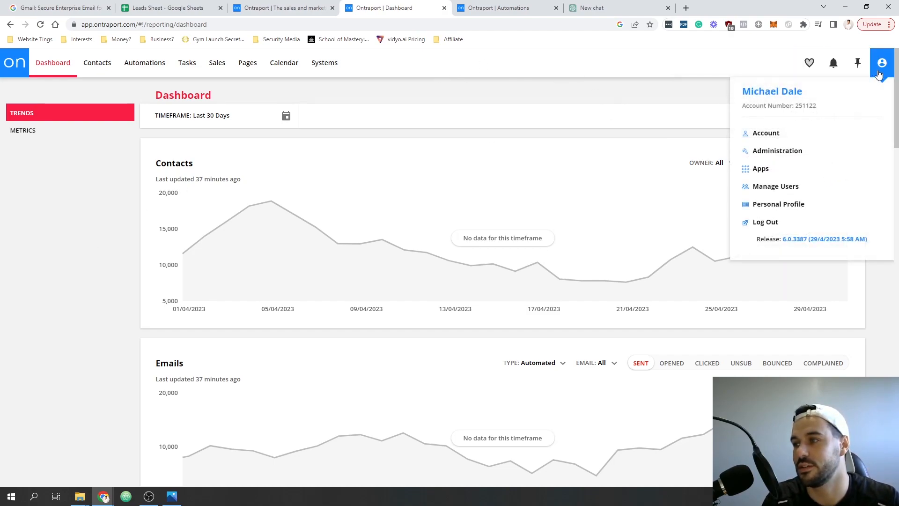
left_click(779, 153)
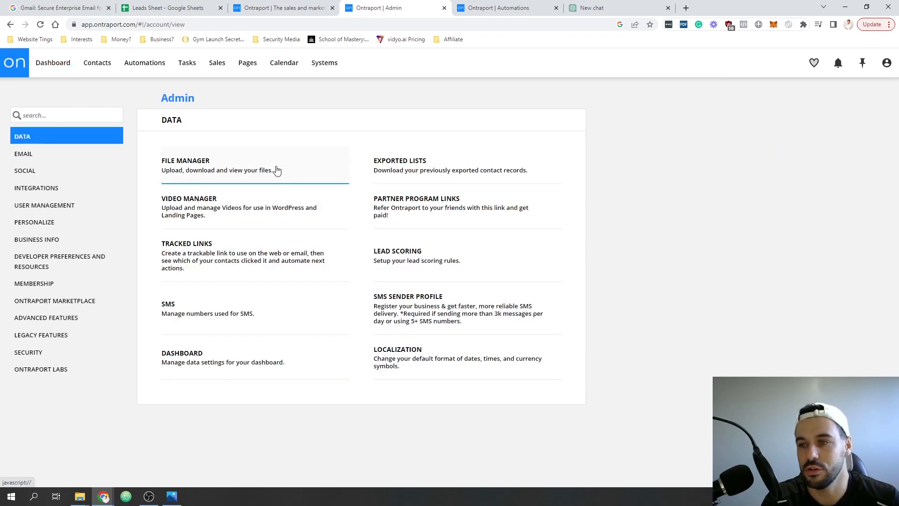
left_click(30, 156)
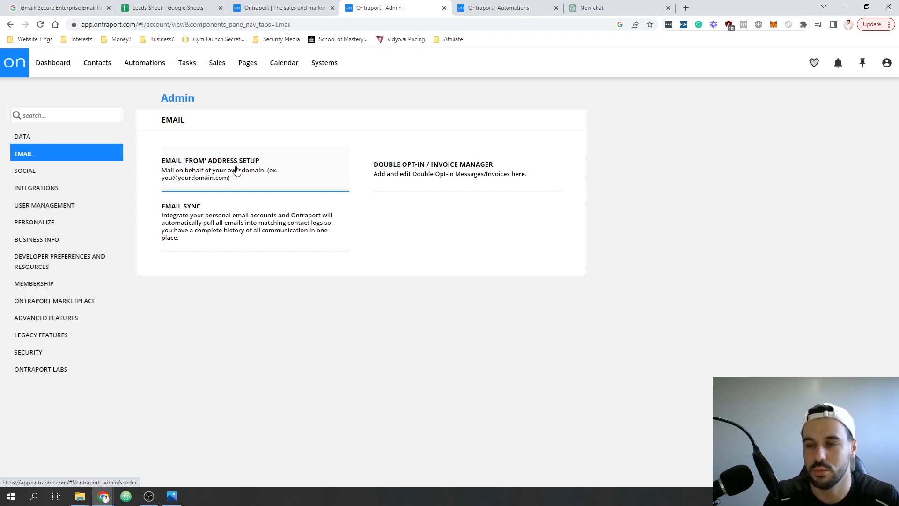
Step: Open Ontraport's Contacts settings, where the Import Contacts tool is found
mouse_move(100, 71)
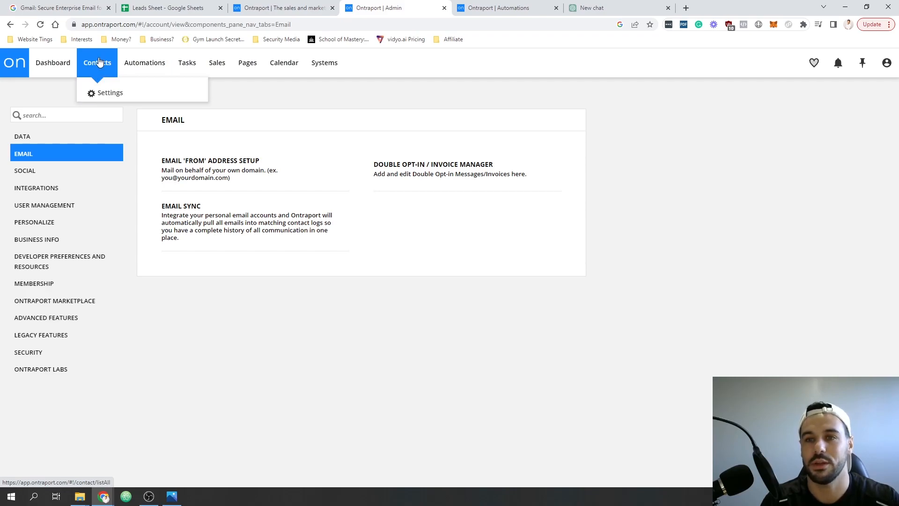
left_click(110, 96)
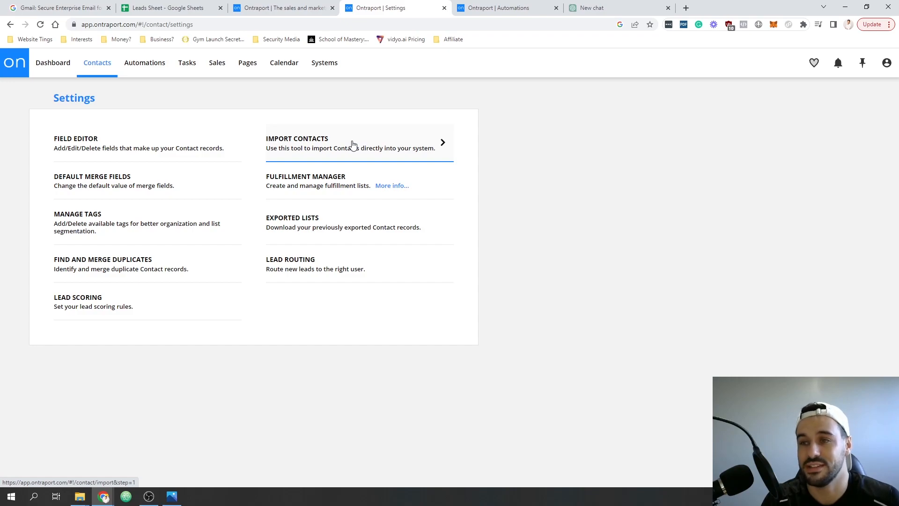
Step: Return to the Leads Sheet and locate its comma-separated values (.csv) download option without exporting
left_click(169, 8)
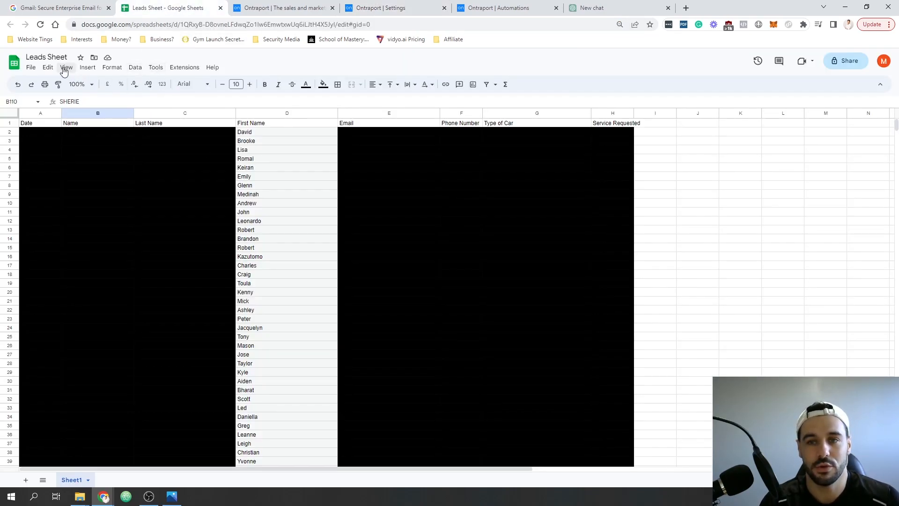
left_click(31, 68)
mouse_move(75, 173)
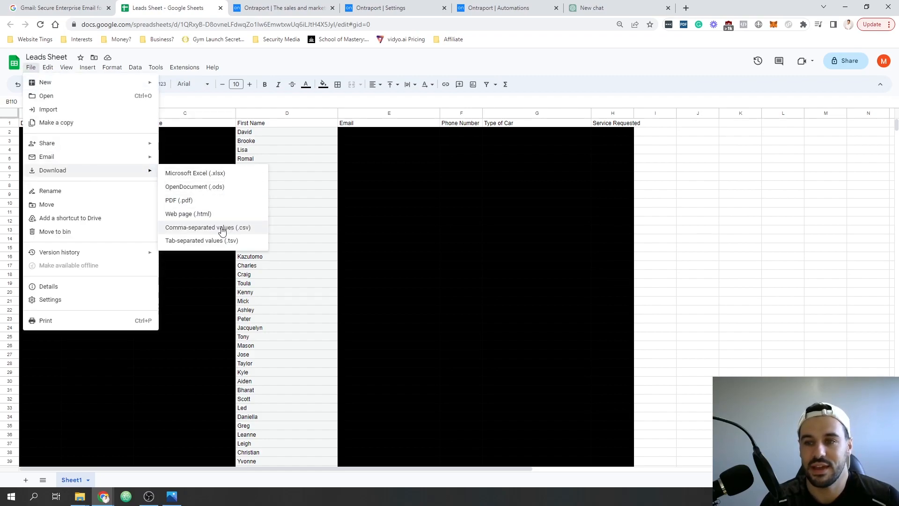
left_click(281, 149)
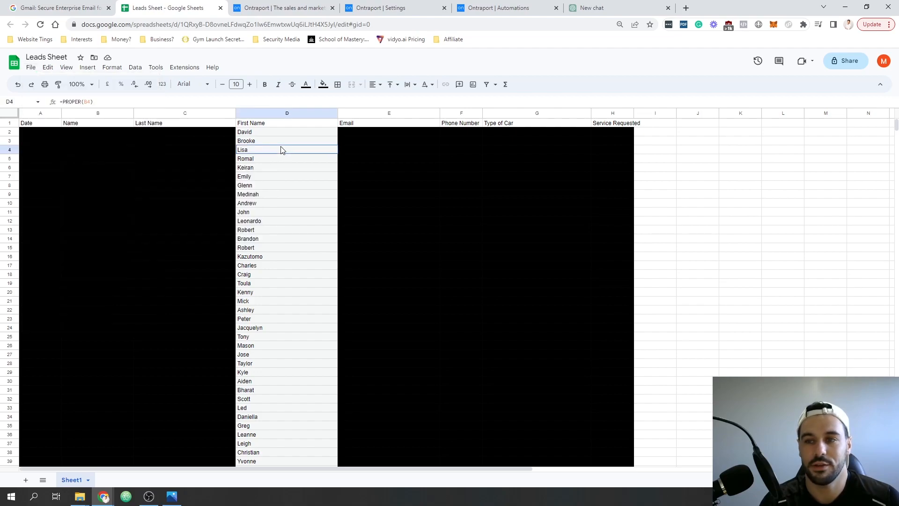
Step: Check the Last Name, First Name, Email and Phone Number headers in row 1 of the leads sheet
left_click(205, 124)
left_click(260, 124)
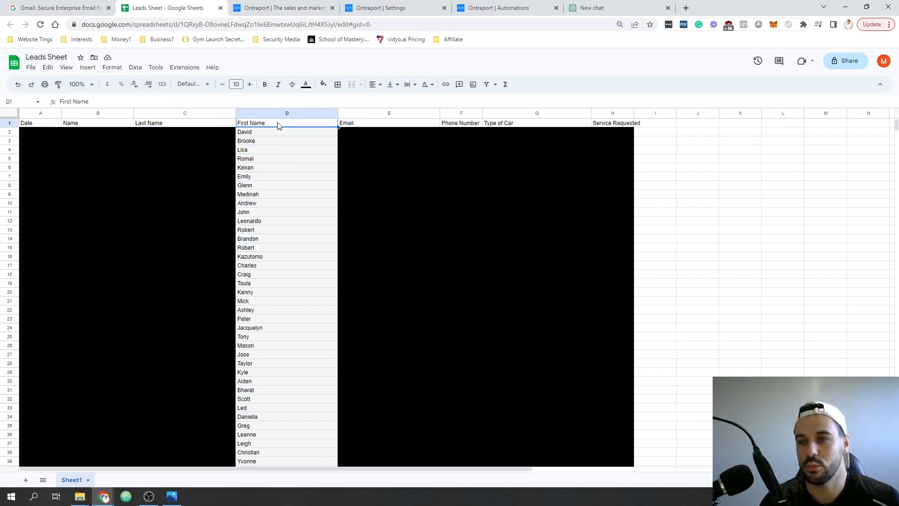
left_click(355, 124)
left_click(456, 125)
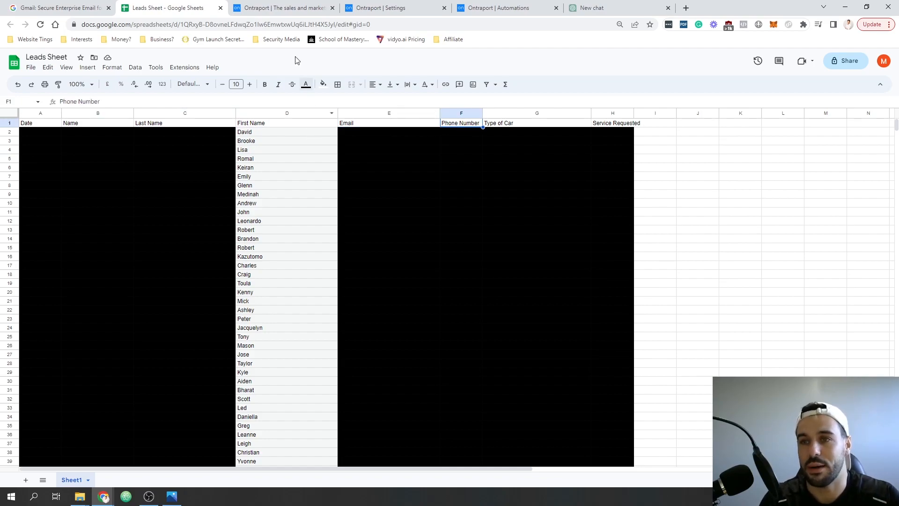
Step: Switch back to Ontraport's Contacts settings and view the options available under Automations
left_click(278, 5)
left_click(380, 8)
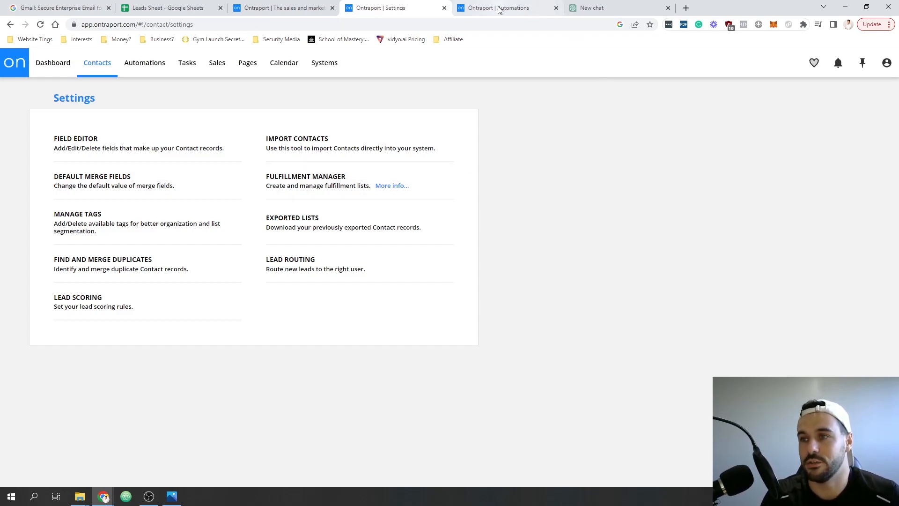
mouse_move(499, 10)
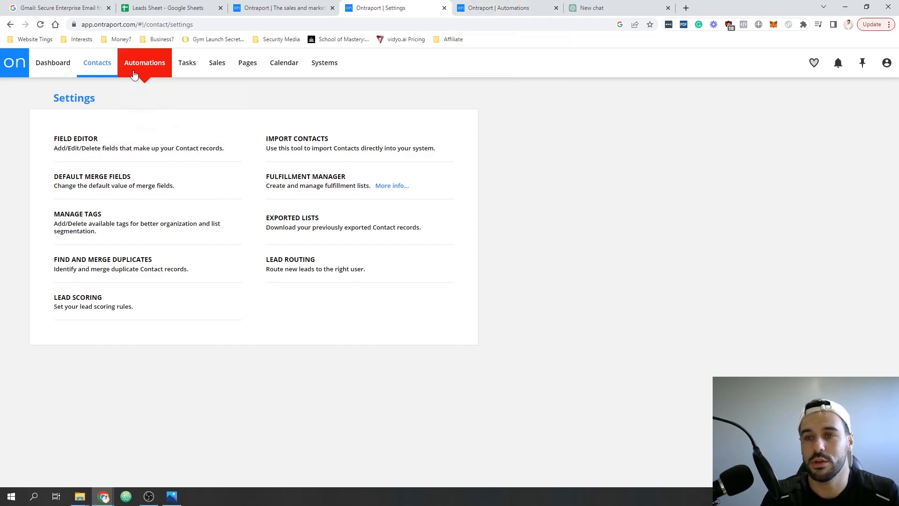
mouse_move(145, 74)
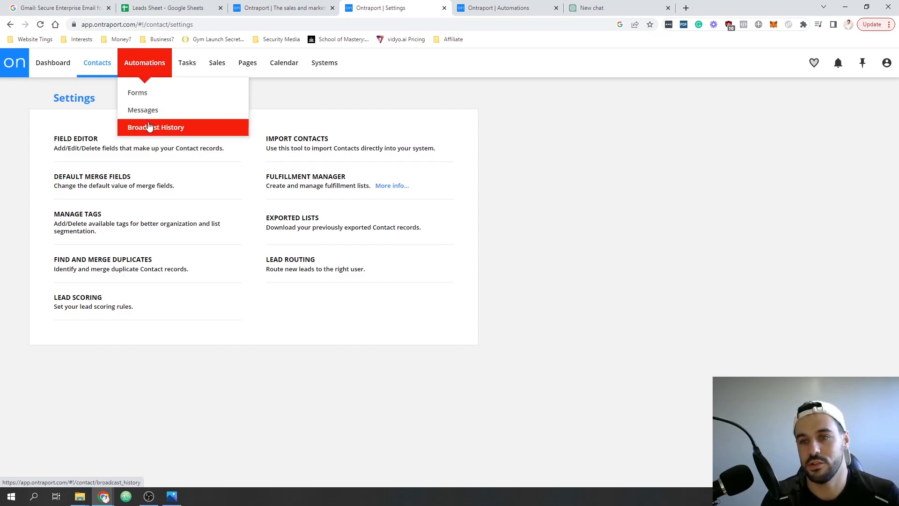
Step: Start a new automation from the Automations list and look through the Featured automation templates
left_click(145, 69)
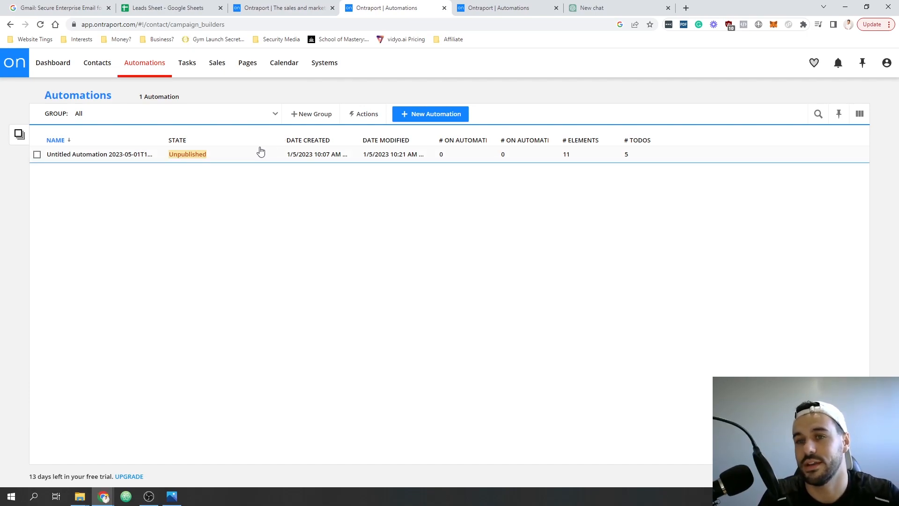
left_click(422, 119)
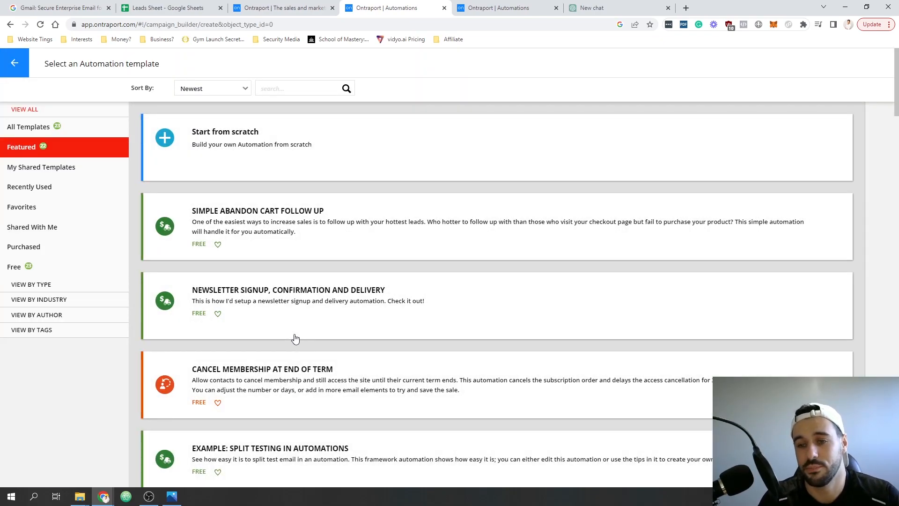
scroll(253, 206, "down", 8)
scroll(254, 209, "down", 11)
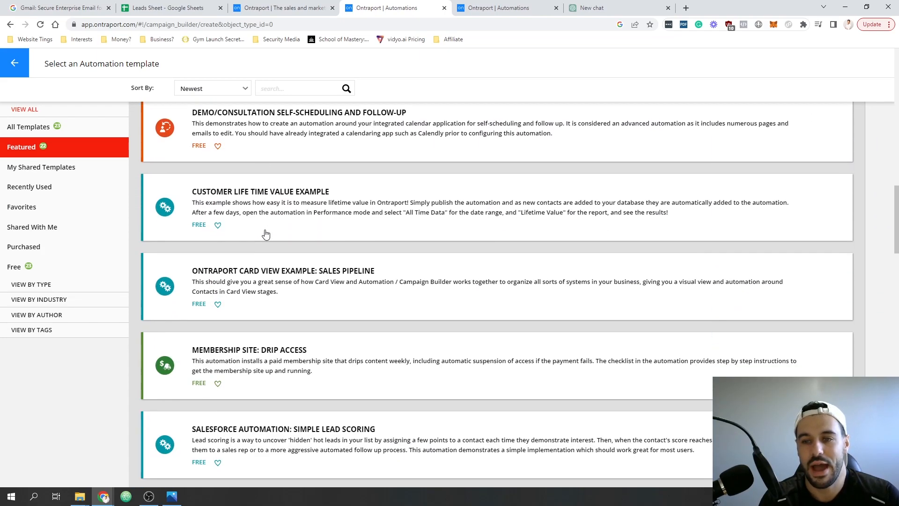
scroll(266, 234, "down", 16)
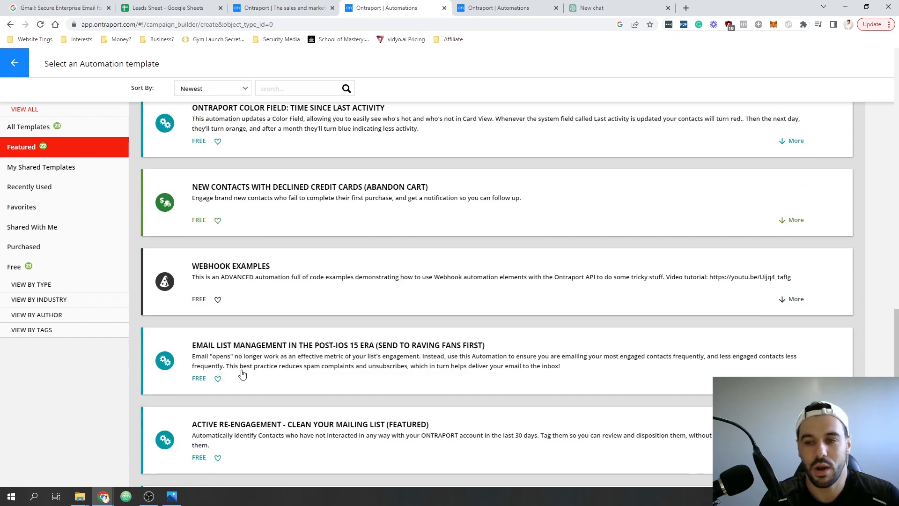
scroll(242, 373, "up", 20)
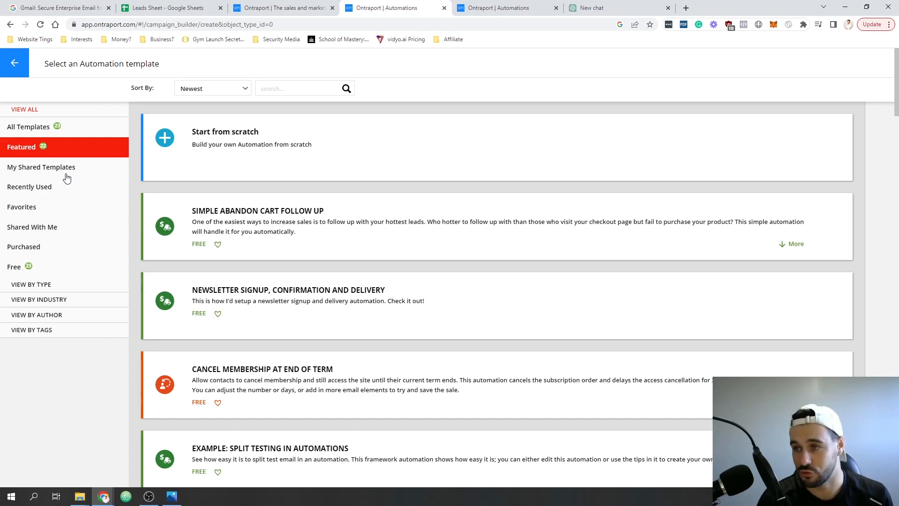
Step: Switch to the open Untitled Automation draft and add a new trigger element beside the Added to Automation element
left_click(533, 6)
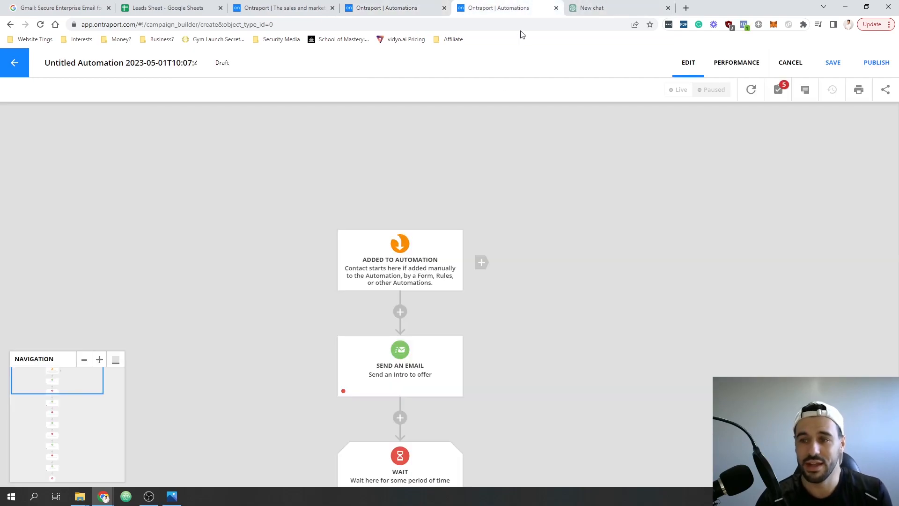
left_click_drag(292, 320, 254, 266)
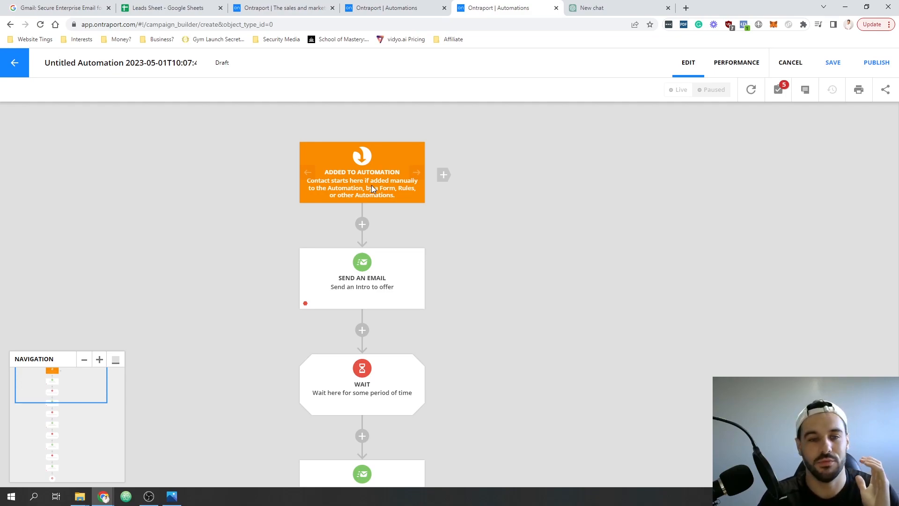
left_click(445, 177)
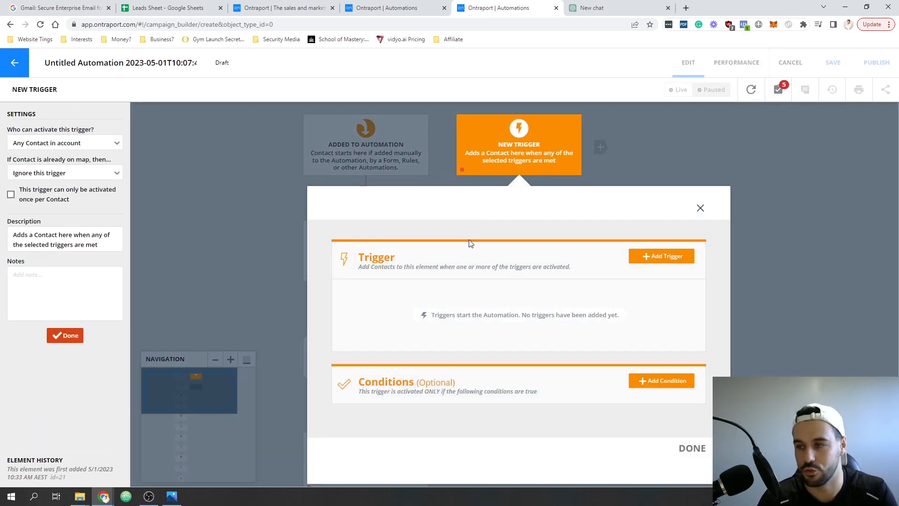
Step: Examine the trigger types available for the new trigger, covering CRM, External Events, Sales and Sites / Pages
left_click(675, 258)
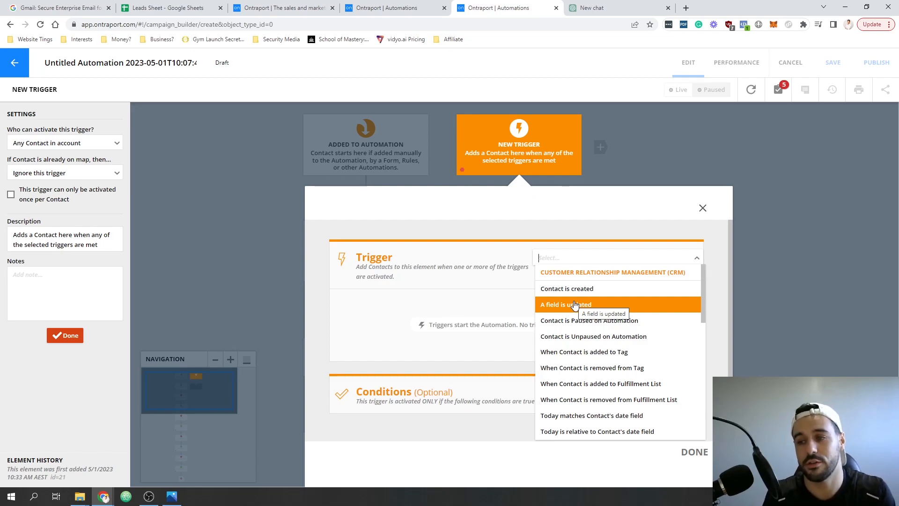
scroll(611, 337, "down", 3)
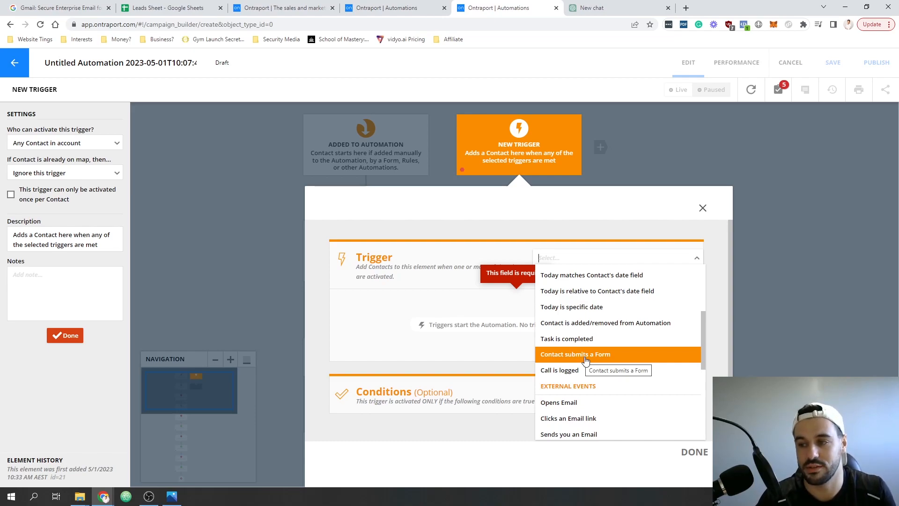
scroll(585, 361, "down", 3)
scroll(591, 359, "up", 1)
scroll(590, 351, "up", 1)
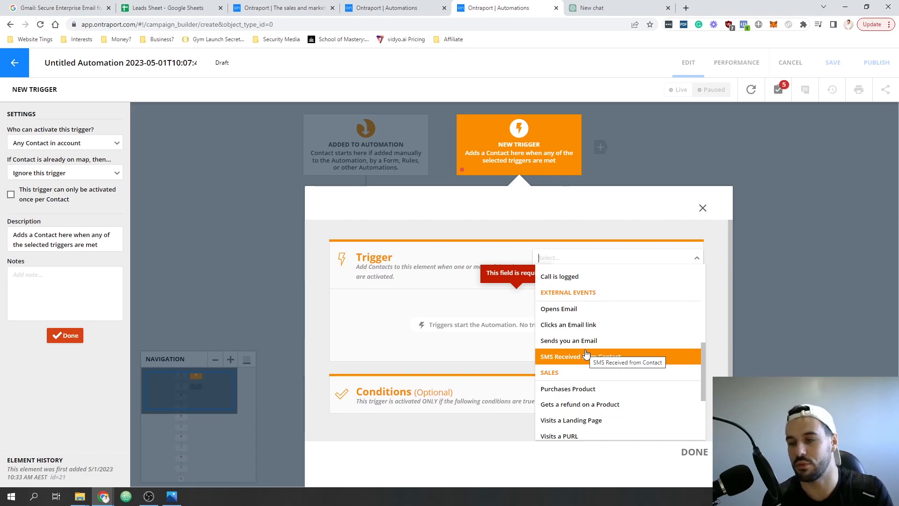
scroll(588, 347, "down", 2)
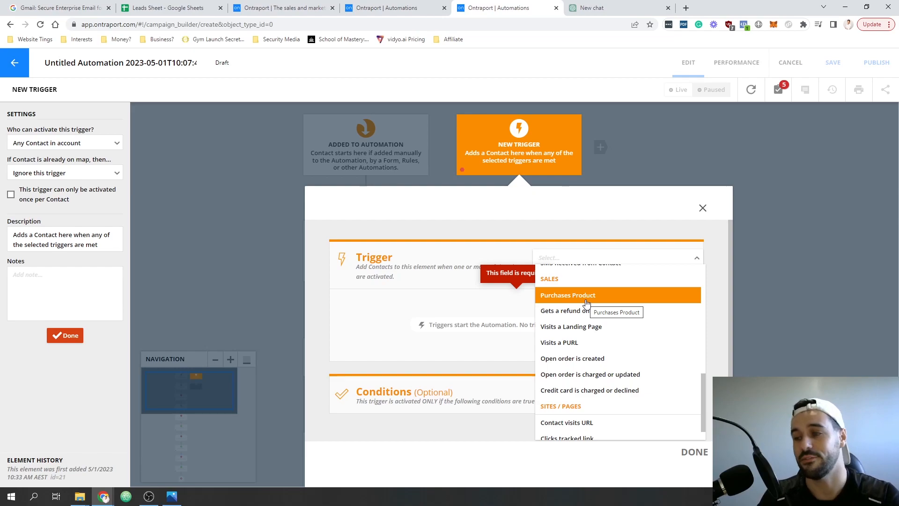
scroll(608, 331, "down", 1)
scroll(612, 335, "up", 10)
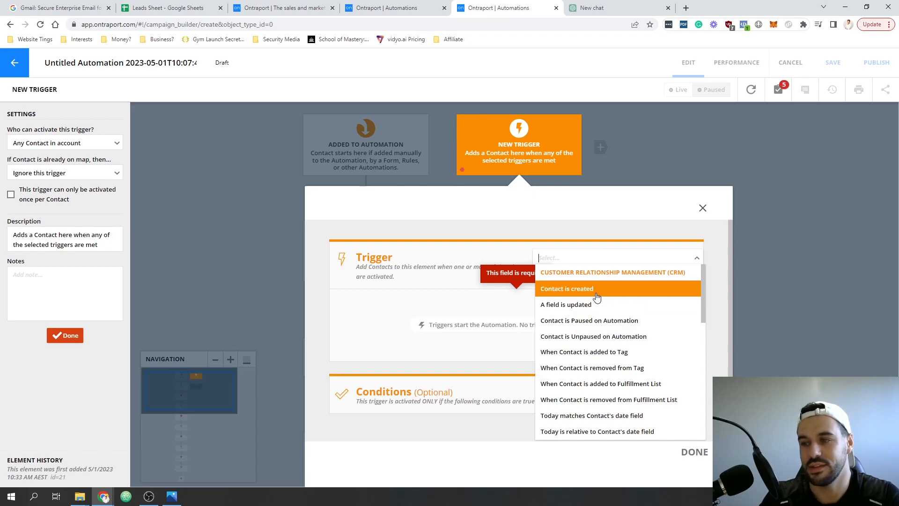
scroll(609, 323, "down", 1)
scroll(609, 328, "down", 2)
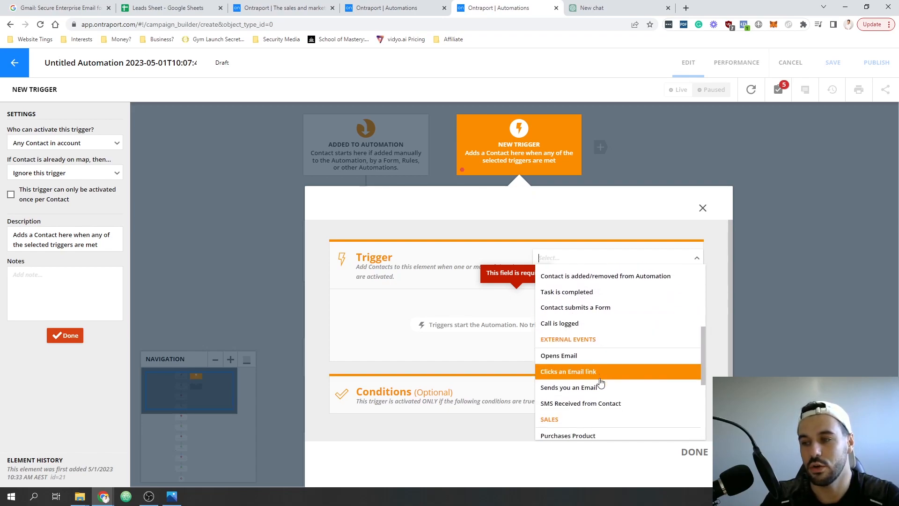
scroll(589, 421, "down", 1)
scroll(589, 407, "down", 1)
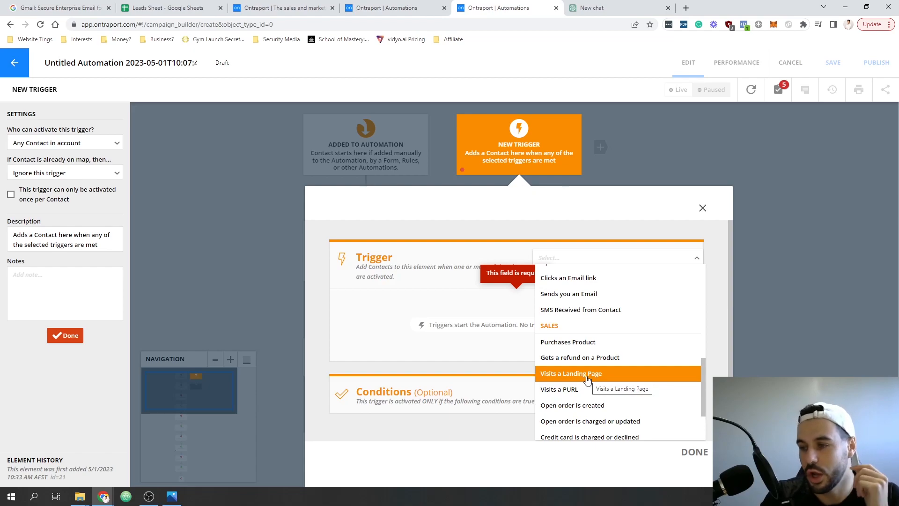
scroll(594, 342, "up", 1)
scroll(594, 341, "up", 5)
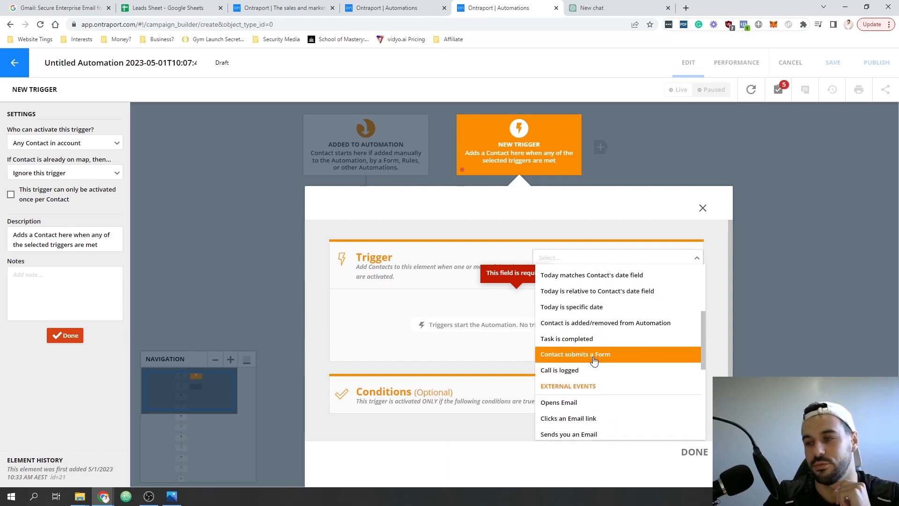
left_click_drag(594, 356, 459, 345)
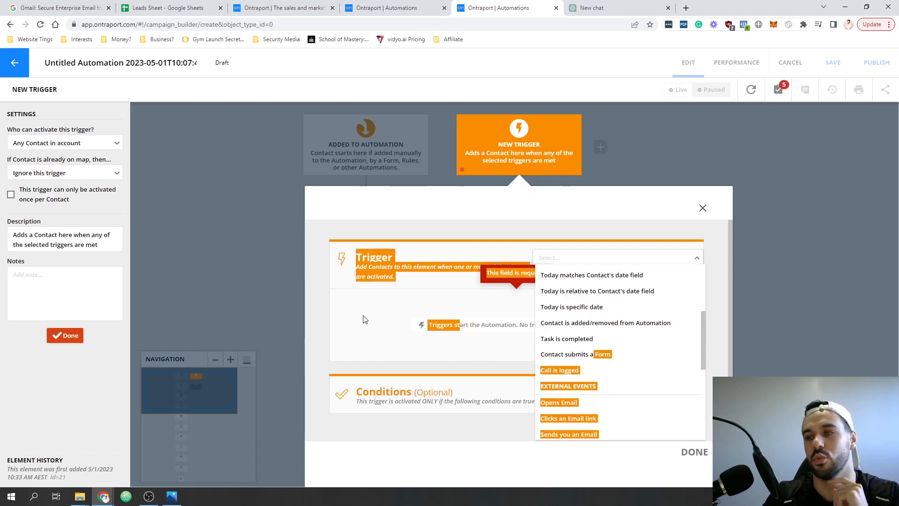
Step: Set the new trigger to Contact is created and finish its setup
scroll(697, 333, "up", 1)
scroll(697, 332, "up", 3)
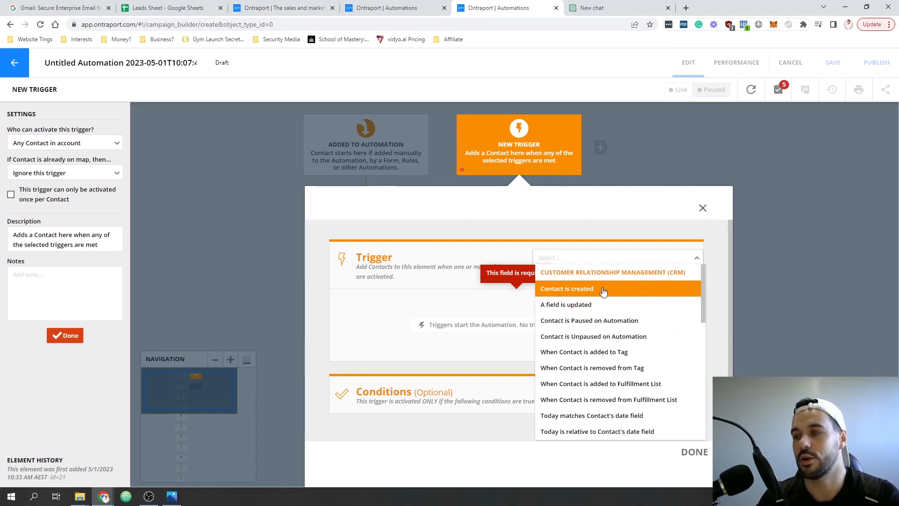
left_click(603, 290)
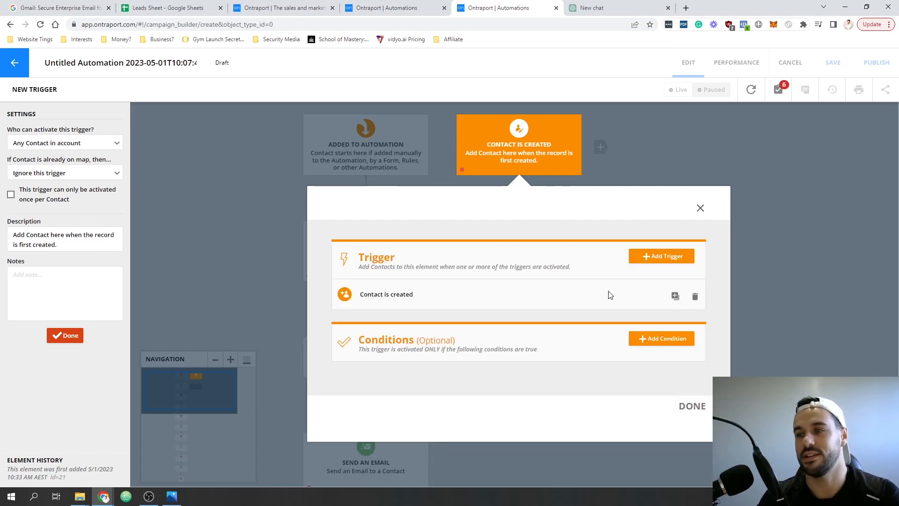
left_click(692, 405)
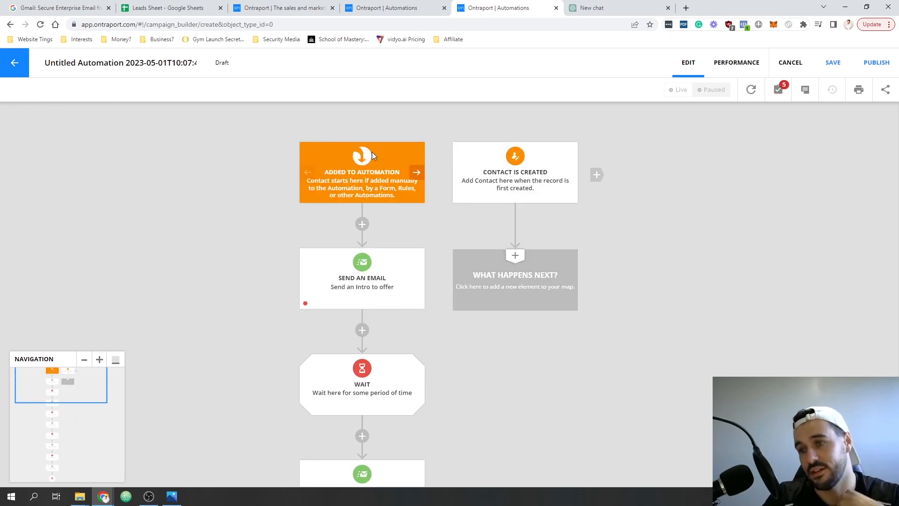
Step: Add a Go To filter below the Contact is created trigger and link it to the Send an Intro to offer email
left_click(515, 256)
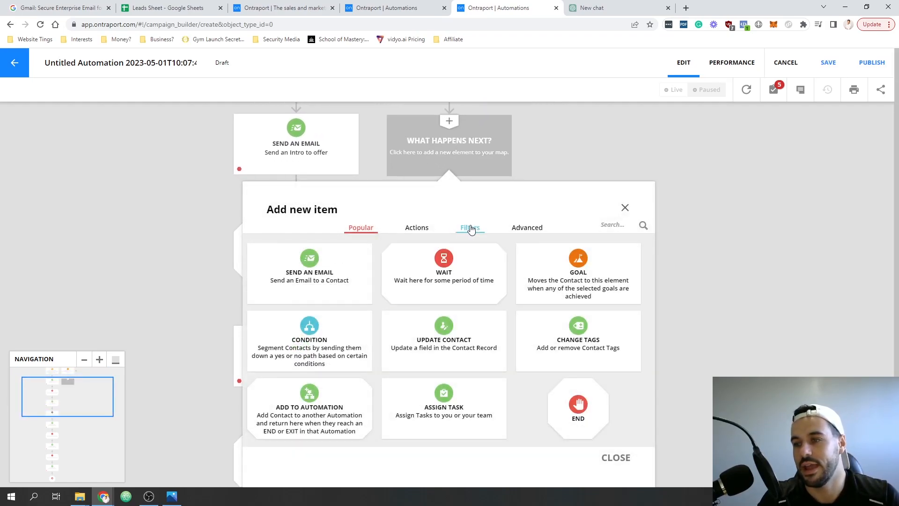
left_click(527, 229)
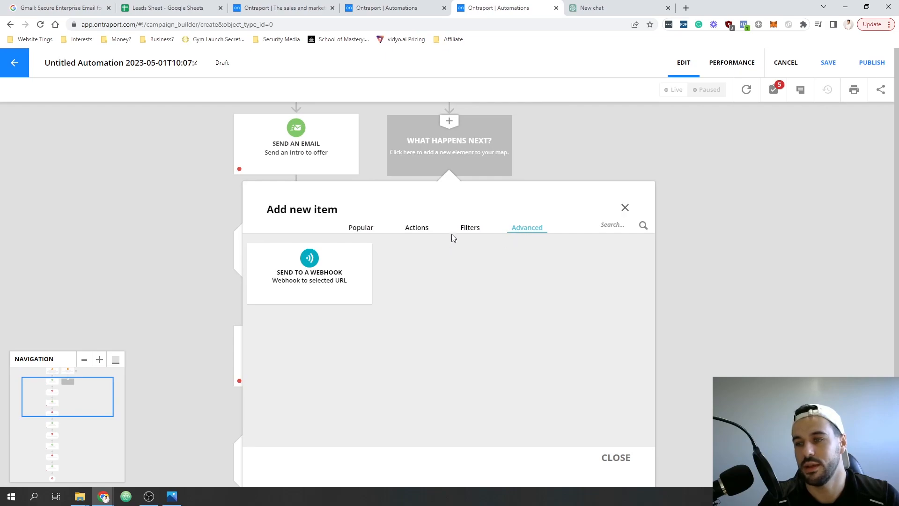
left_click(417, 228)
left_click(469, 228)
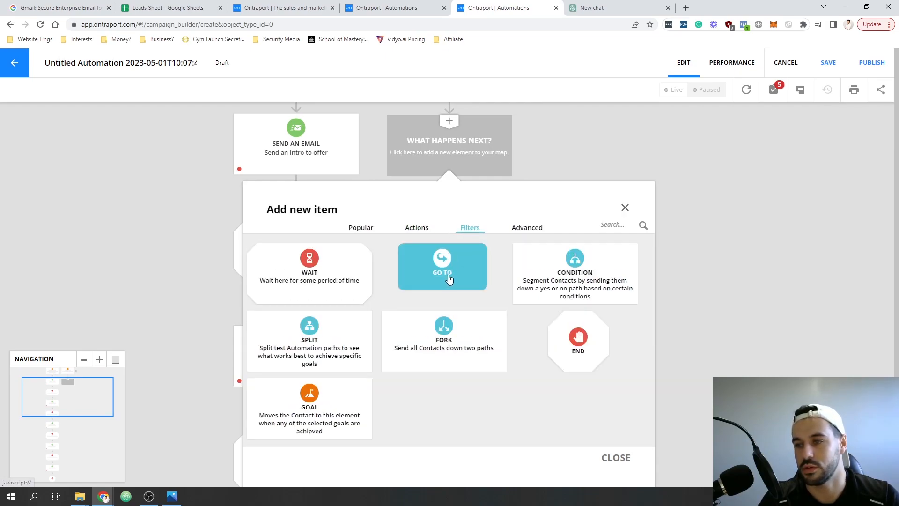
left_click(448, 278)
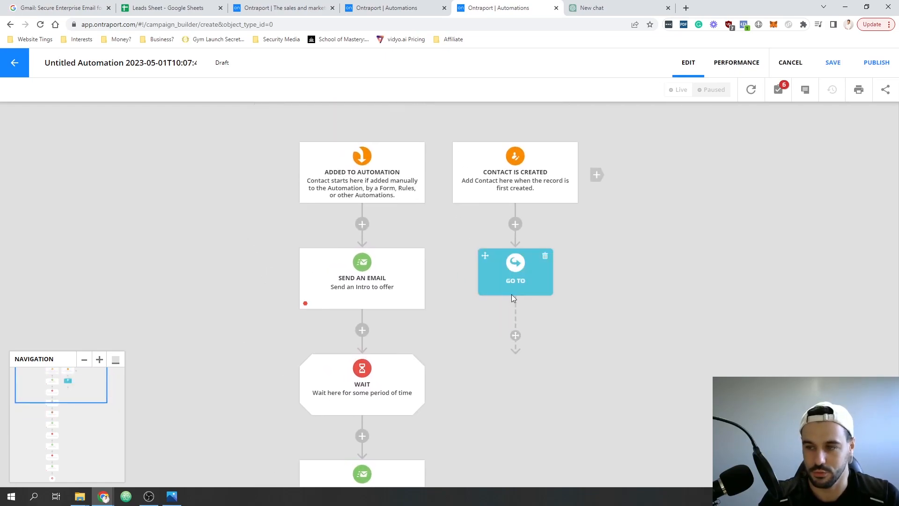
left_click_drag(514, 342, 397, 297)
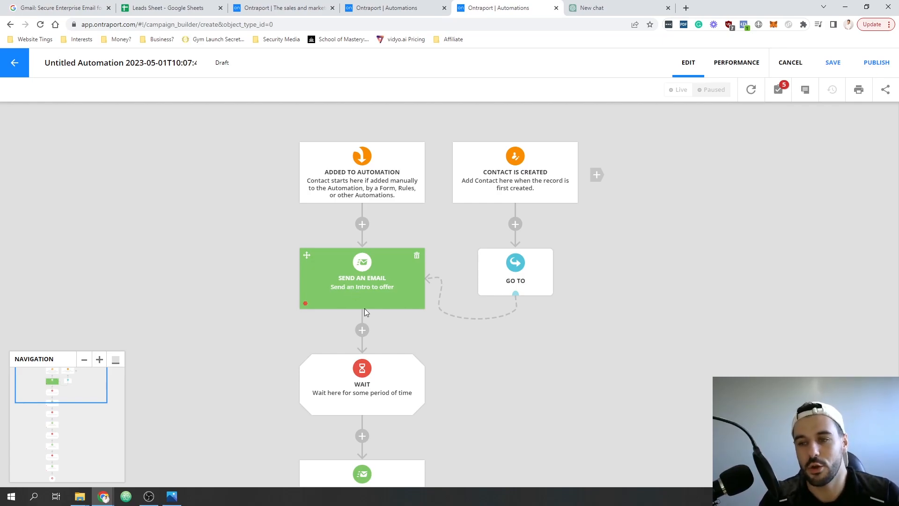
Step: Review the alternating Send an Email and Wait elements through the automation map, from the intro email to the end
scroll(411, 346, "down", 4)
scroll(441, 337, "up", 2)
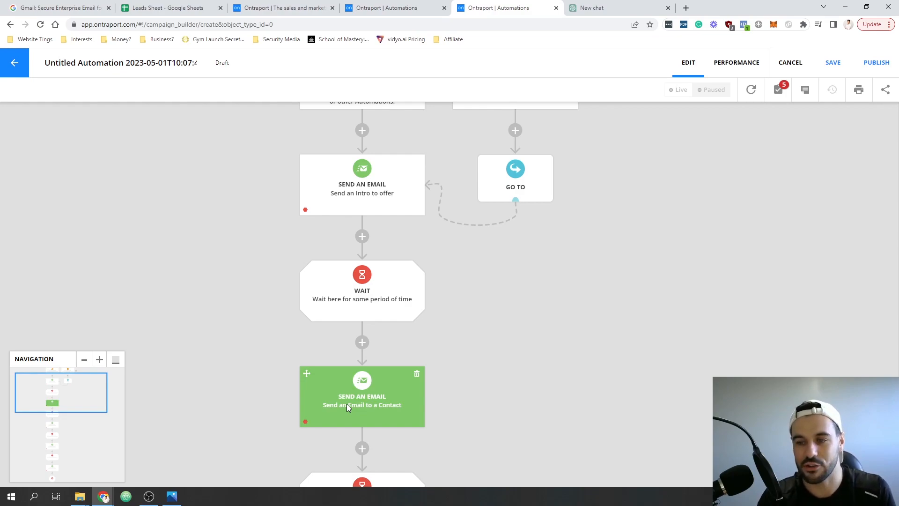
scroll(347, 405, "down", 4)
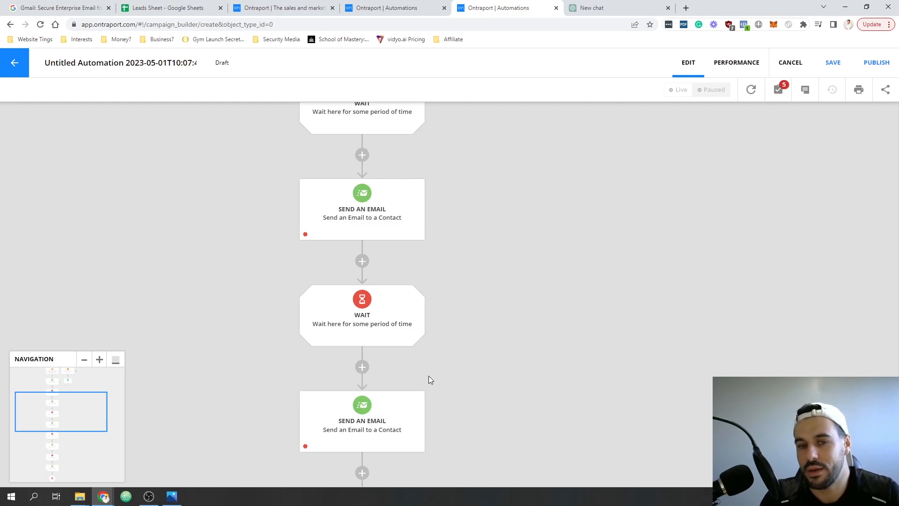
scroll(428, 388, "up", 4)
scroll(449, 327, "up", 2)
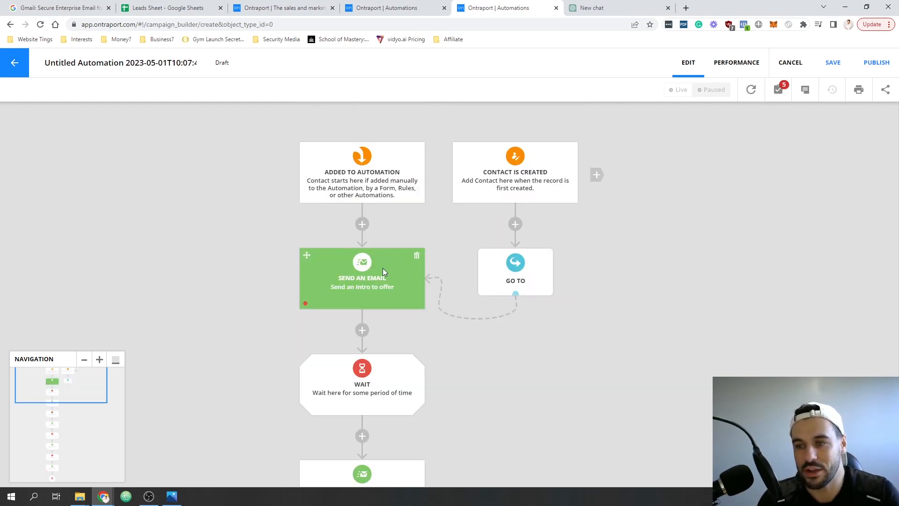
scroll(369, 291, "down", 8)
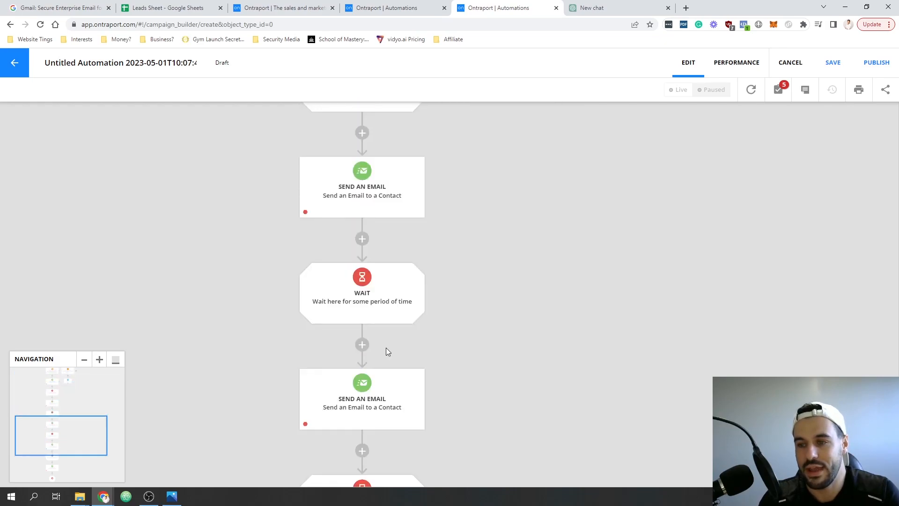
scroll(387, 357, "down", 3)
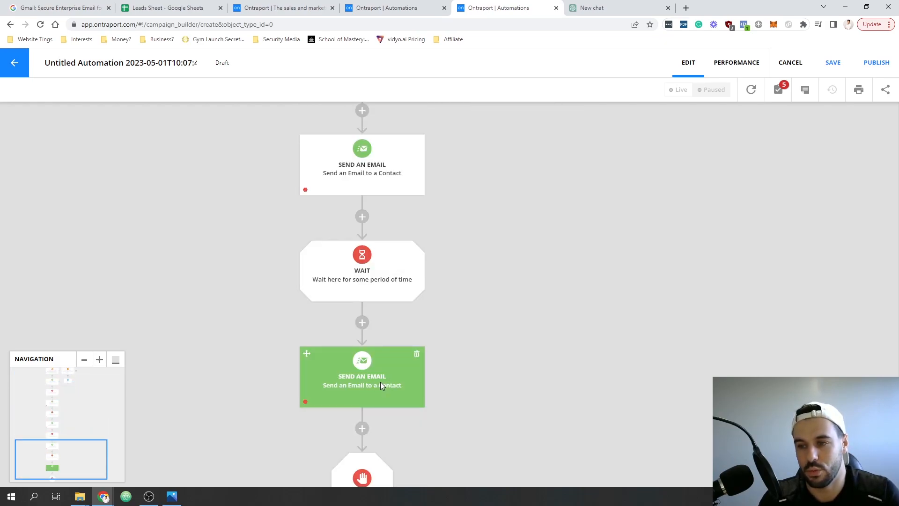
scroll(380, 381, "up", 1)
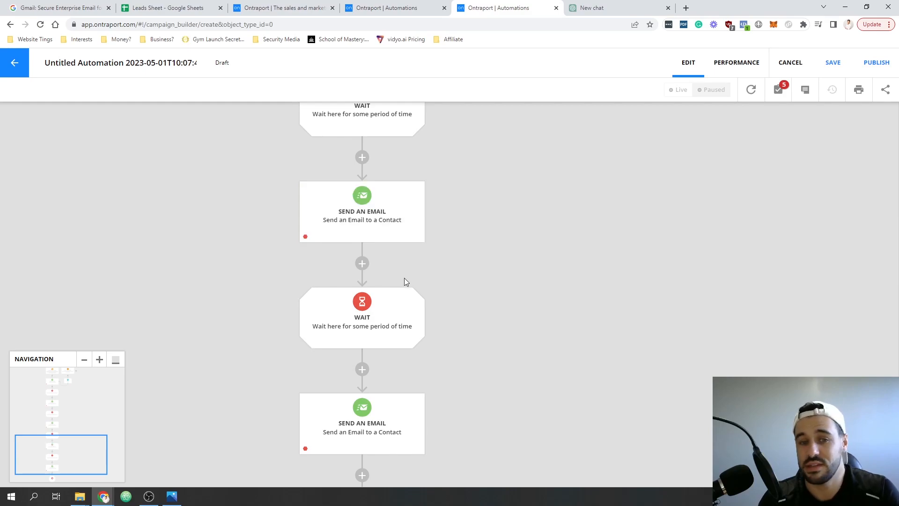
scroll(405, 282, "down", 2)
scroll(391, 285, "up", 3)
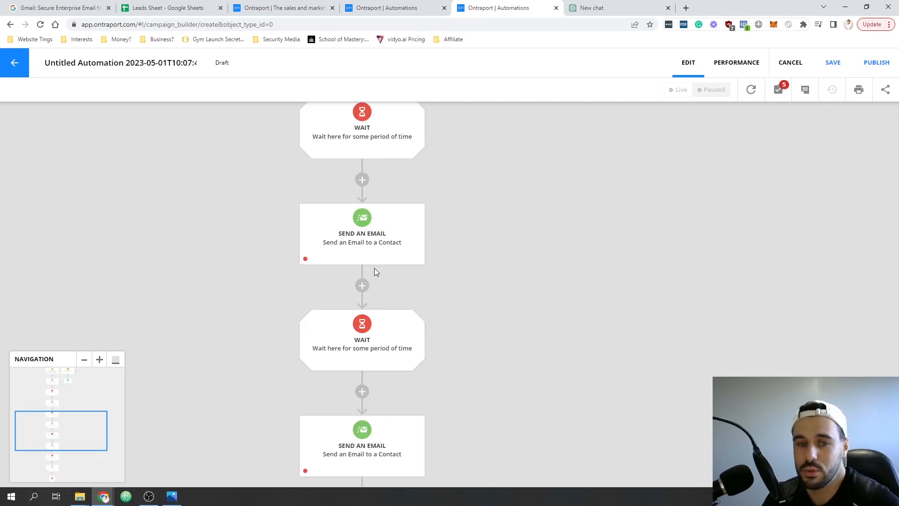
scroll(437, 291, "up", 6)
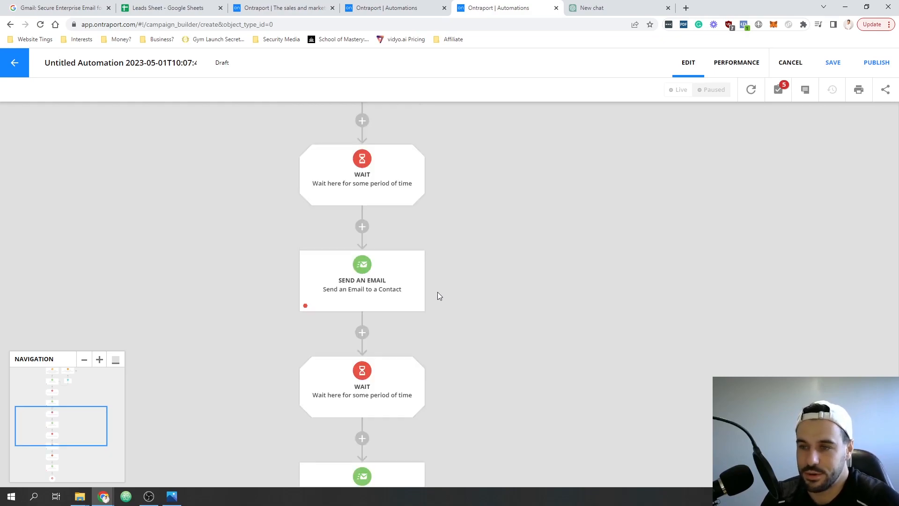
scroll(613, 277, "up", 1)
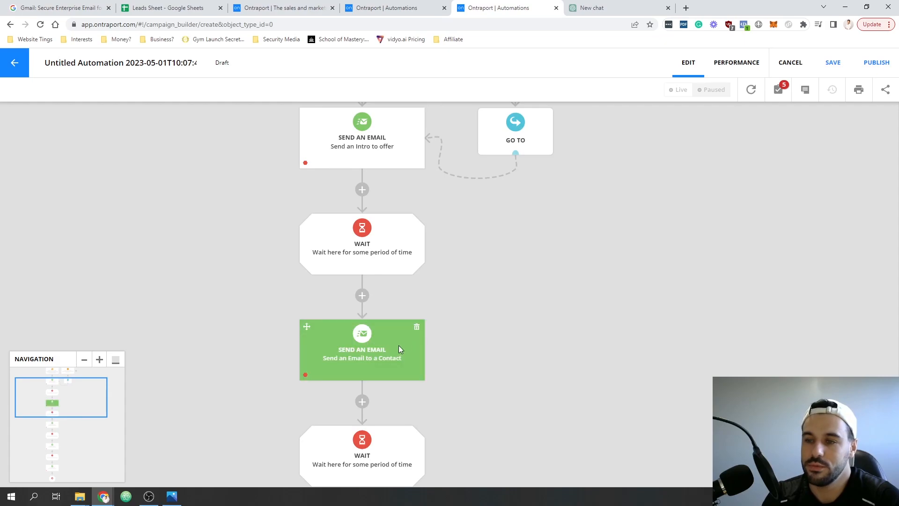
scroll(468, 344, "down", 4)
scroll(473, 377, "down", 4)
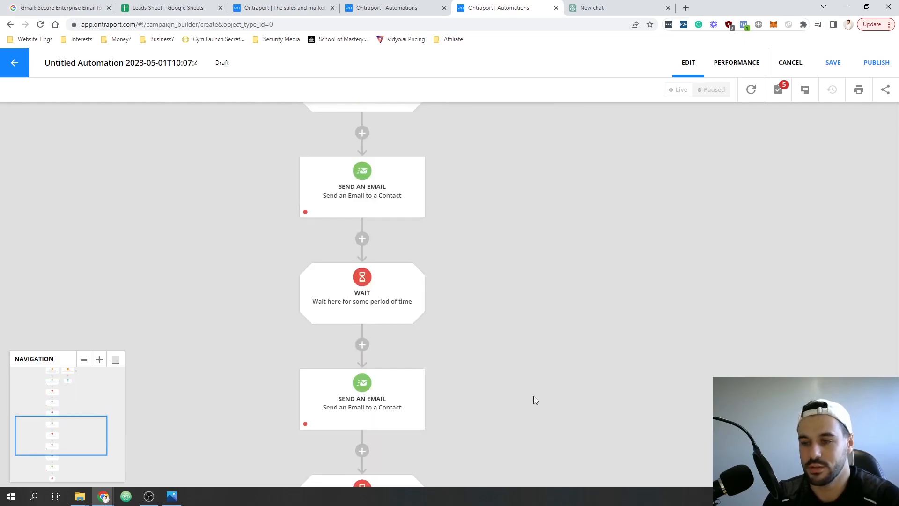
Step: Examine the remaining email and wait elements down to the end, plus the Go To link into the intro email
scroll(394, 410, "down", 4)
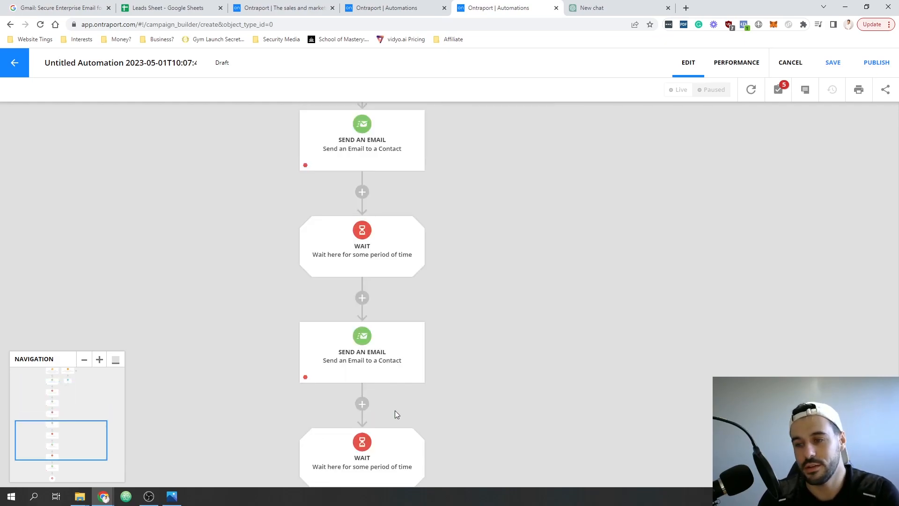
scroll(527, 403, "down", 2)
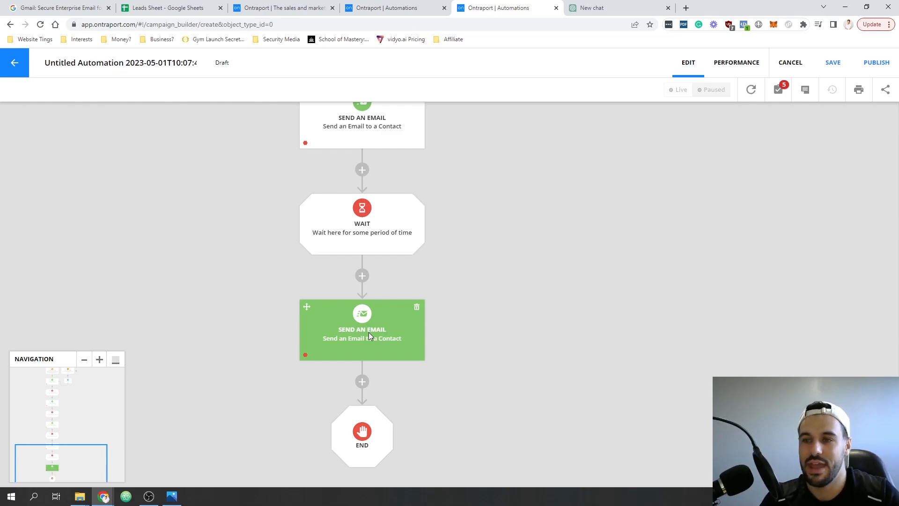
scroll(368, 330, "up", 2)
scroll(442, 265, "up", 4)
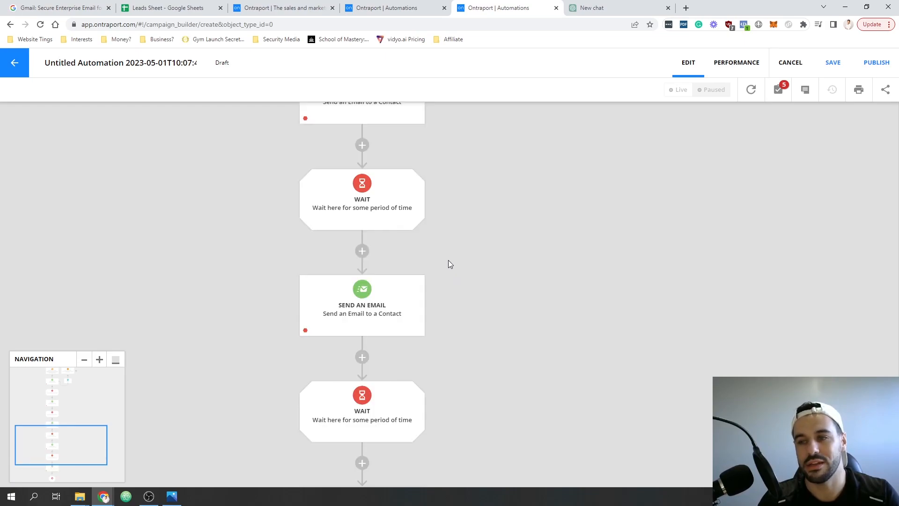
scroll(427, 214, "up", 3)
scroll(496, 245, "up", 5)
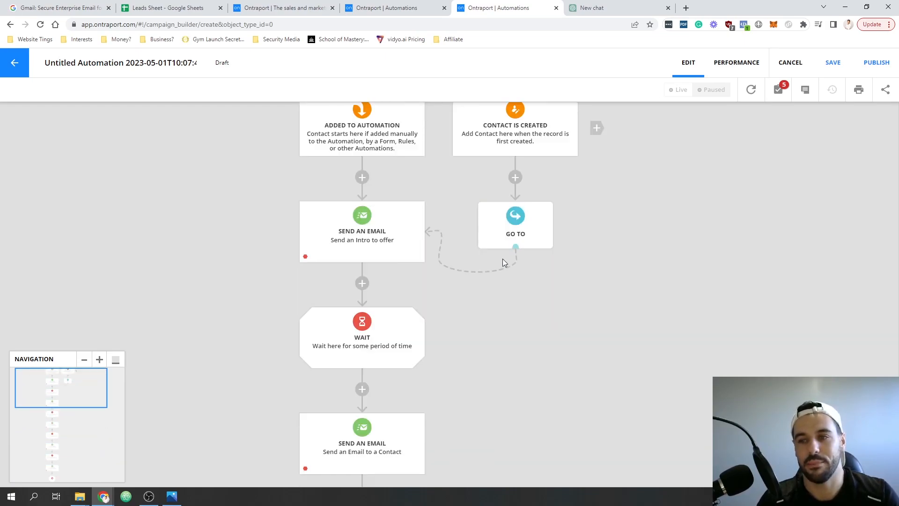
scroll(400, 330, "up", 3)
Step: Set the Wait after the Send an Intro to offer email to wait until some time passes, with 2 days
scroll(399, 329, "down", 4)
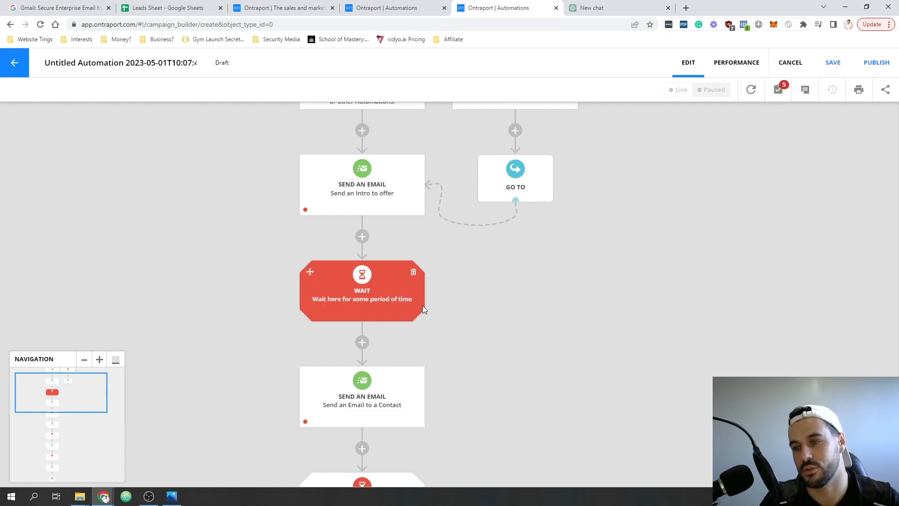
left_click(357, 286)
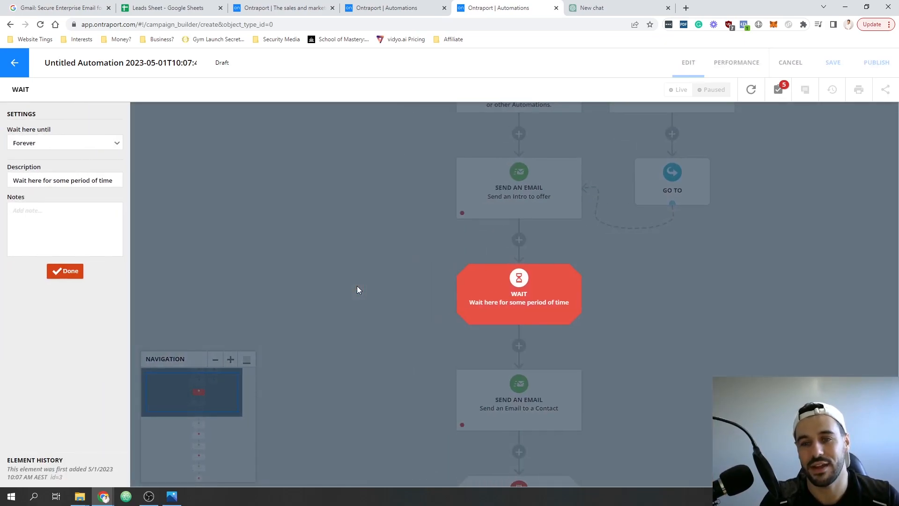
left_click(53, 145)
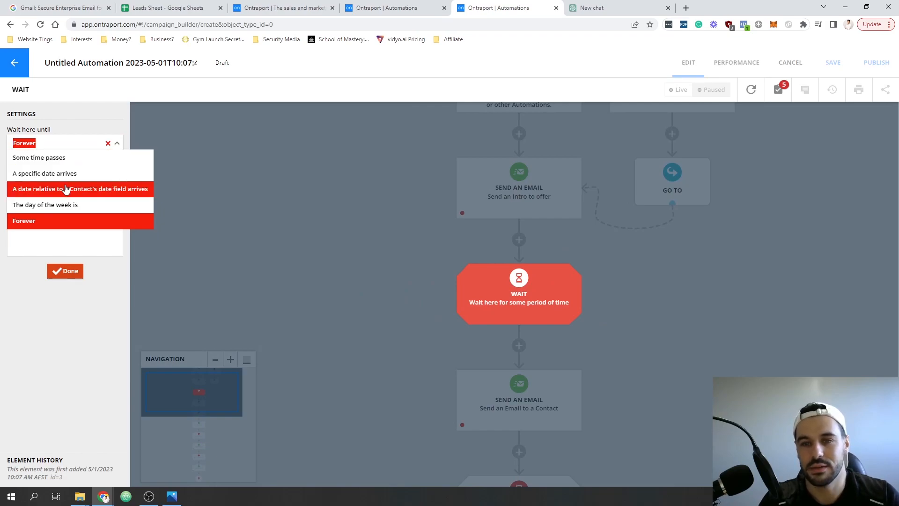
left_click(55, 155)
left_click_drag(35, 173, 4, 175)
type("2")
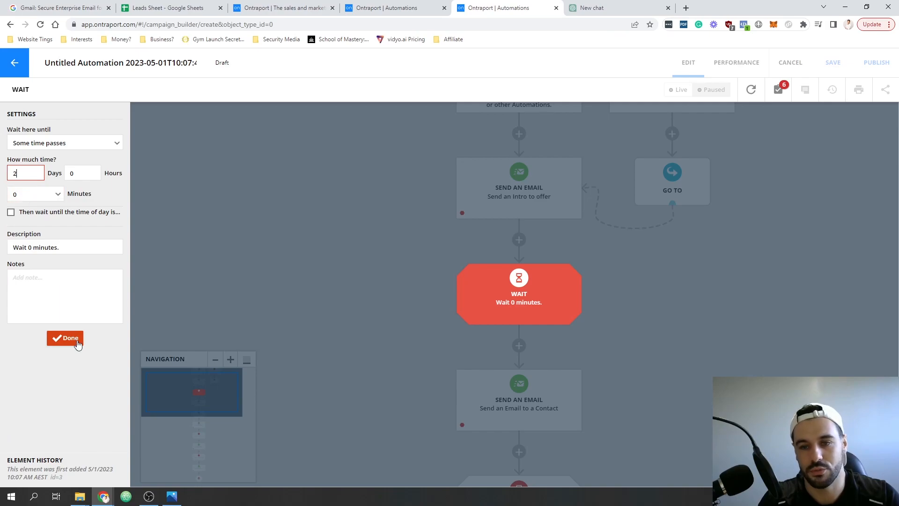
left_click(65, 338)
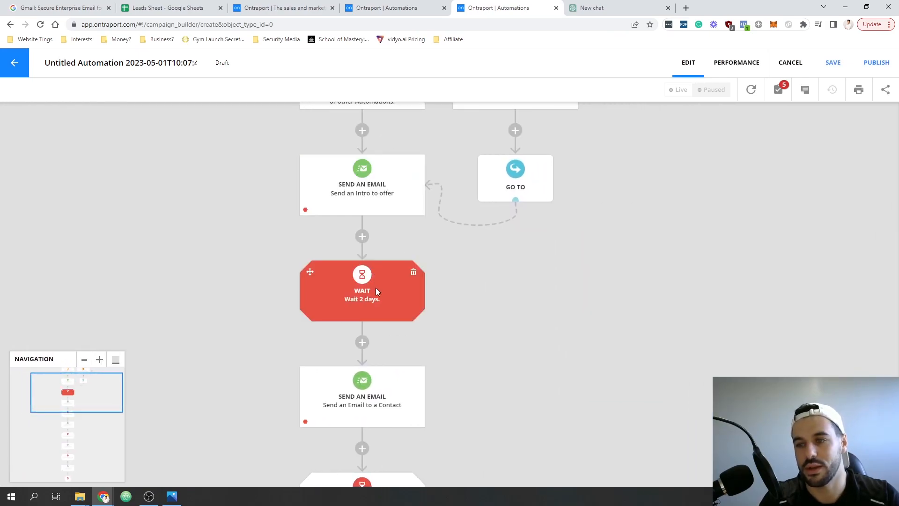
Step: Set the second Wait in the sequence to wait until some time passes, with 3 days
scroll(385, 306, "down", 3)
left_click(401, 374)
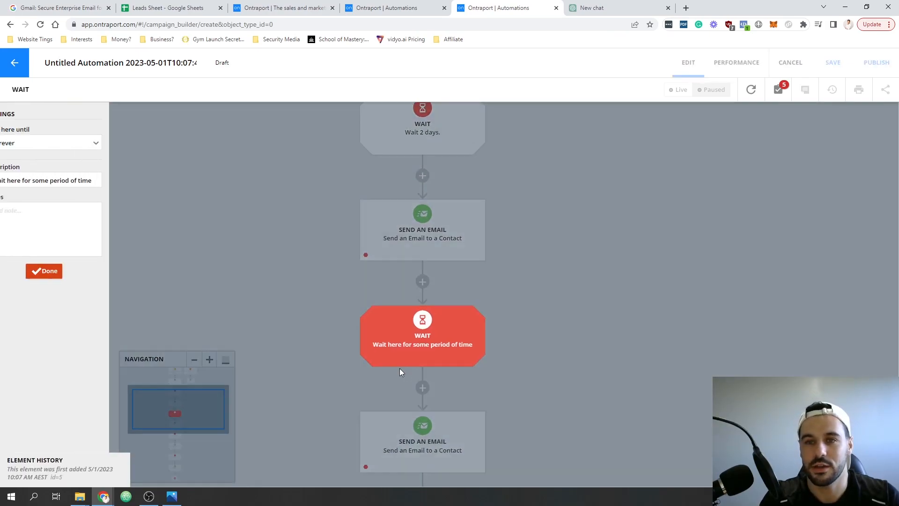
left_click(50, 140)
left_click(47, 153)
left_click(23, 174)
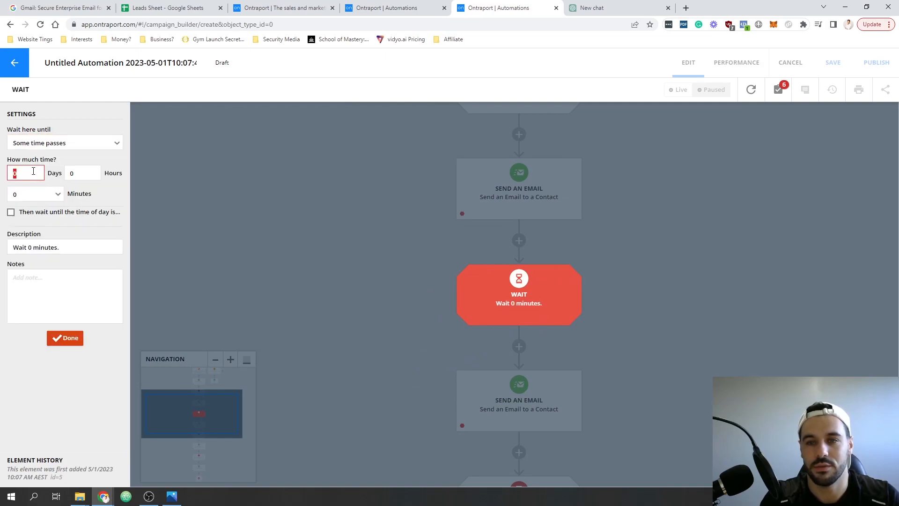
type("3")
left_click(65, 338)
Step: Set the third Wait in the sequence to wait until some time passes, with 3 days
scroll(302, 355, "down", 4)
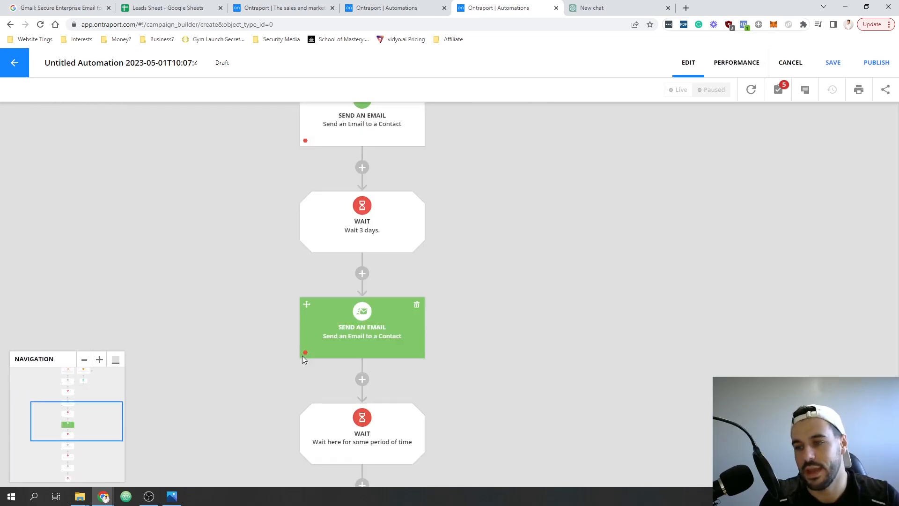
left_click(352, 340)
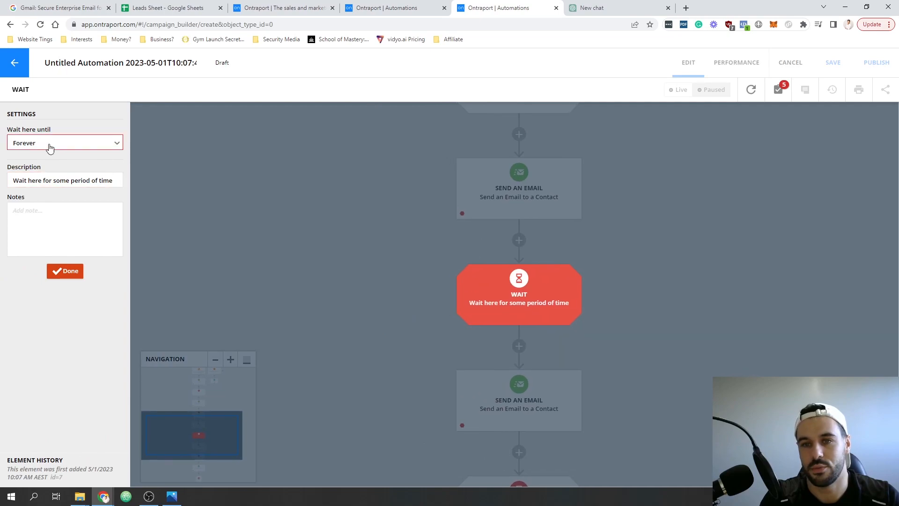
left_click(47, 147)
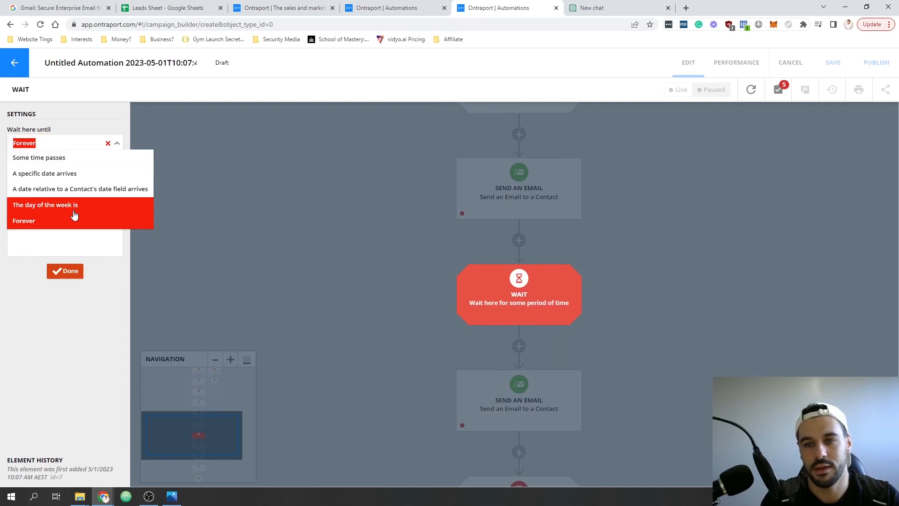
left_click(51, 159)
type("4")
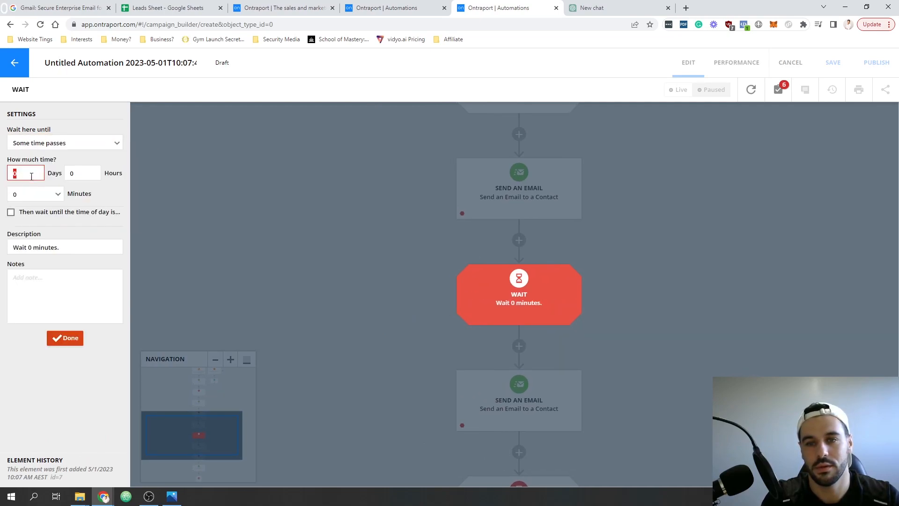
key("BackSpace")
type("3")
left_click(65, 337)
Step: Set the last Wait, before the final email, to wait until some time passes, with 3 days
scroll(398, 389, "down", 3)
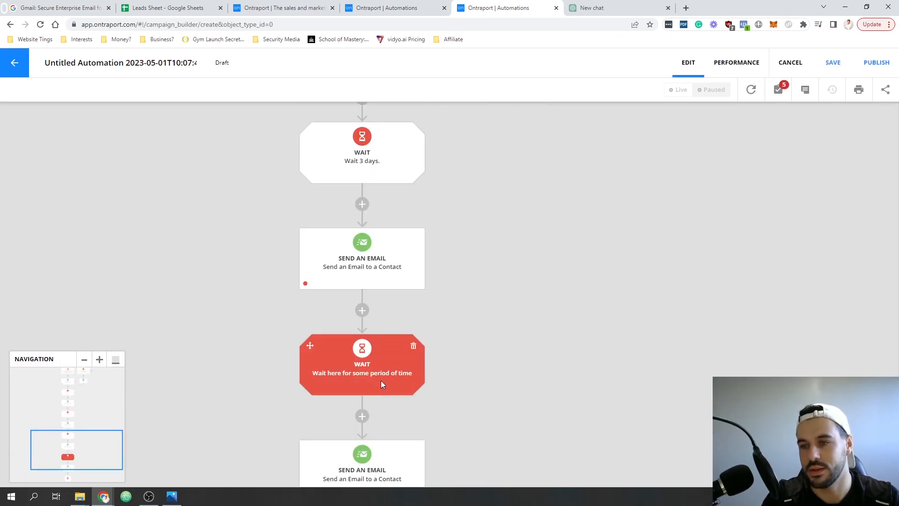
left_click(381, 384)
left_click(42, 146)
left_click(38, 154)
left_click(19, 173)
type("4")
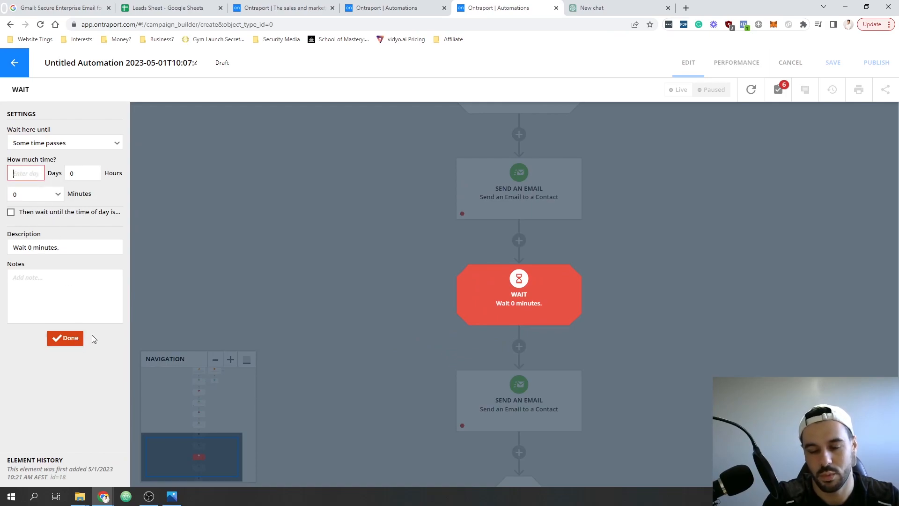
left_click(68, 337)
Step: Change the last Wait before the final email to 2 days
scroll(279, 349, "down", 4)
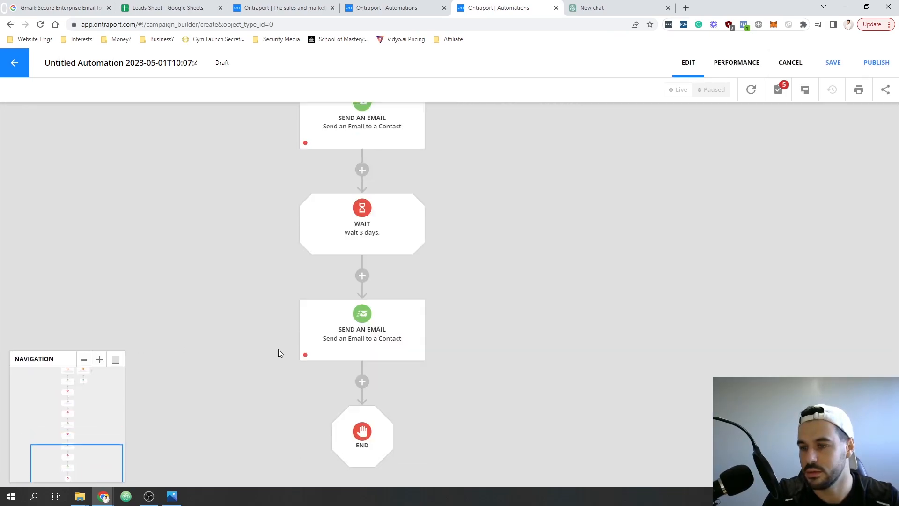
scroll(289, 338, "up", 15)
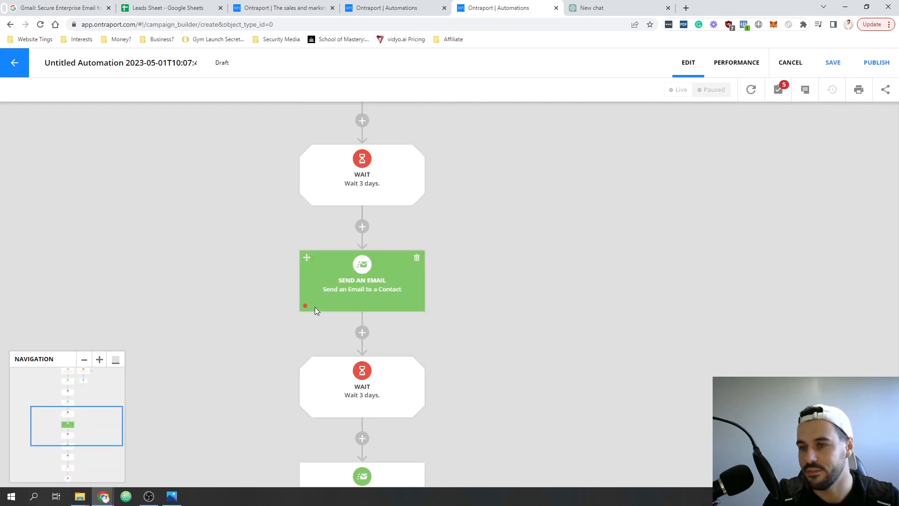
scroll(315, 310, "down", 15)
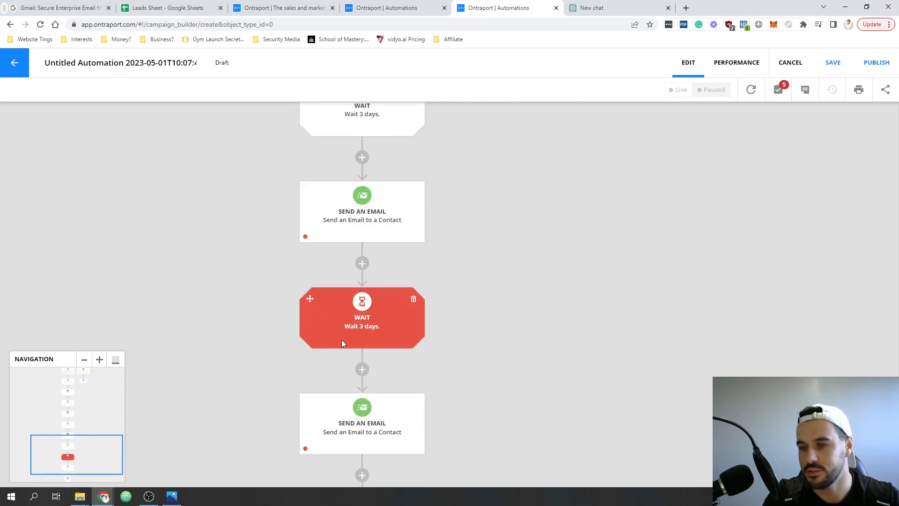
left_click(359, 235)
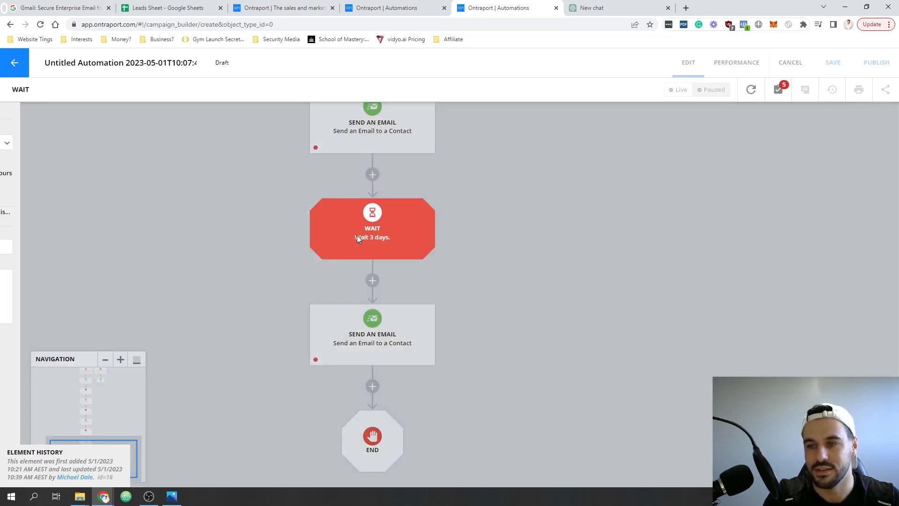
left_click_drag(31, 172, 8, 174)
type("2")
left_click(66, 338)
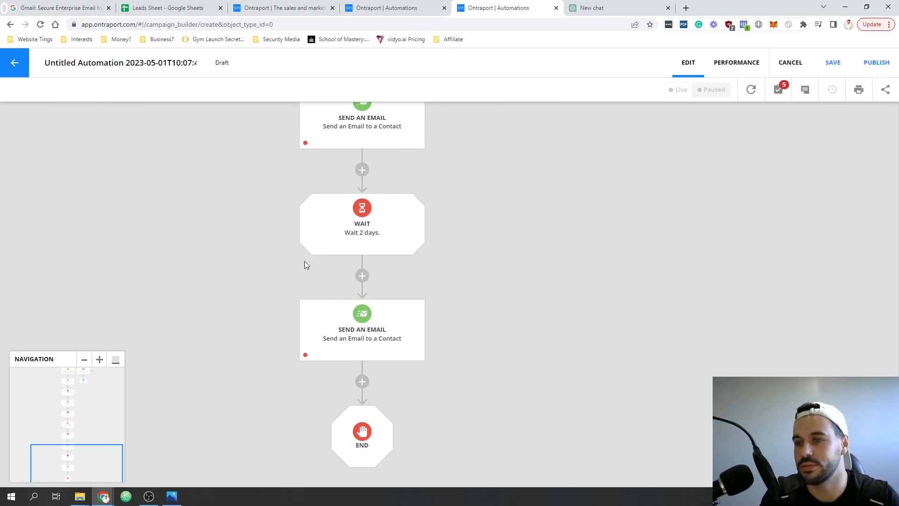
Step: Review the wait times between the emails across the whole sequence, from the intro email to the end
scroll(290, 261, "up", 5)
scroll(286, 259, "up", 6)
scroll(286, 259, "down", 3)
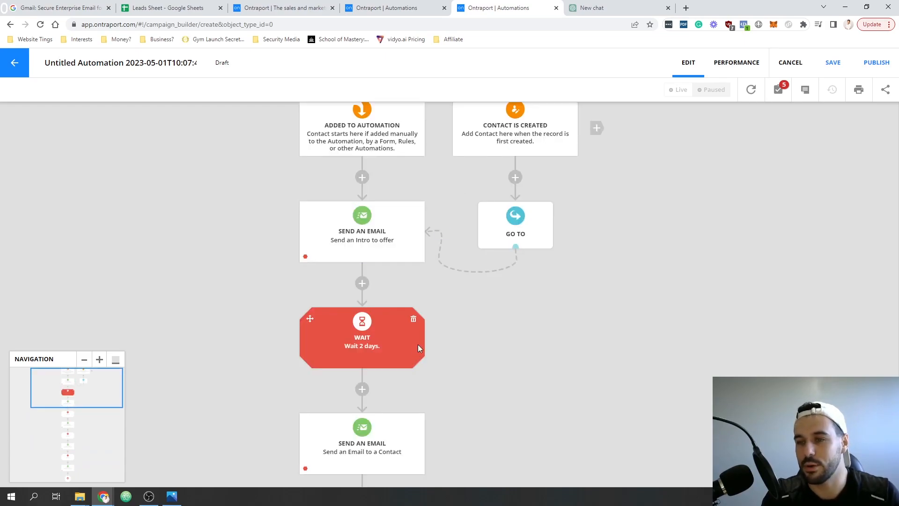
scroll(388, 330, "down", 3)
scroll(388, 288, "down", 3)
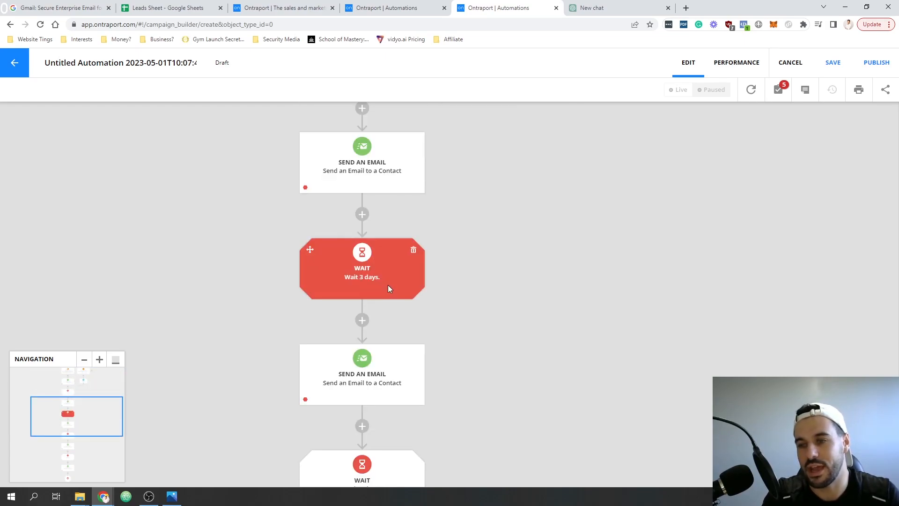
scroll(379, 276, "down", 3)
scroll(379, 277, "down", 6)
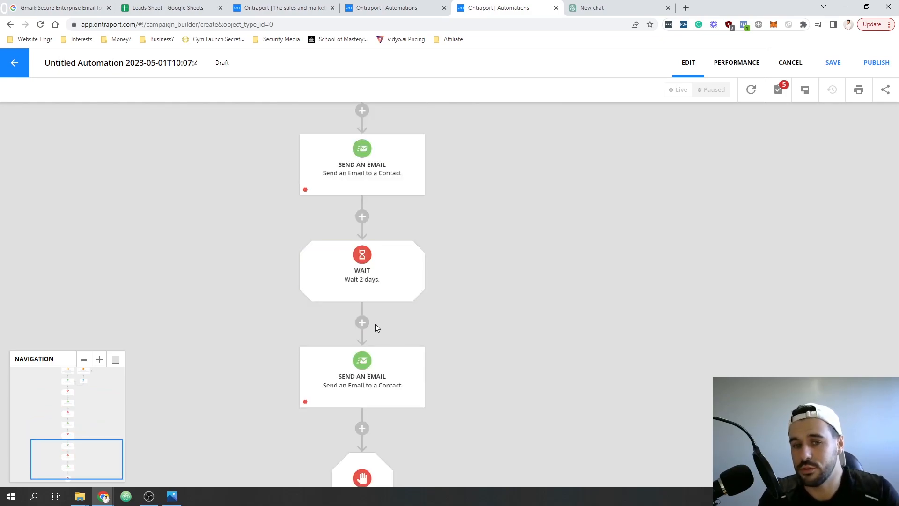
scroll(371, 318, "up", 15)
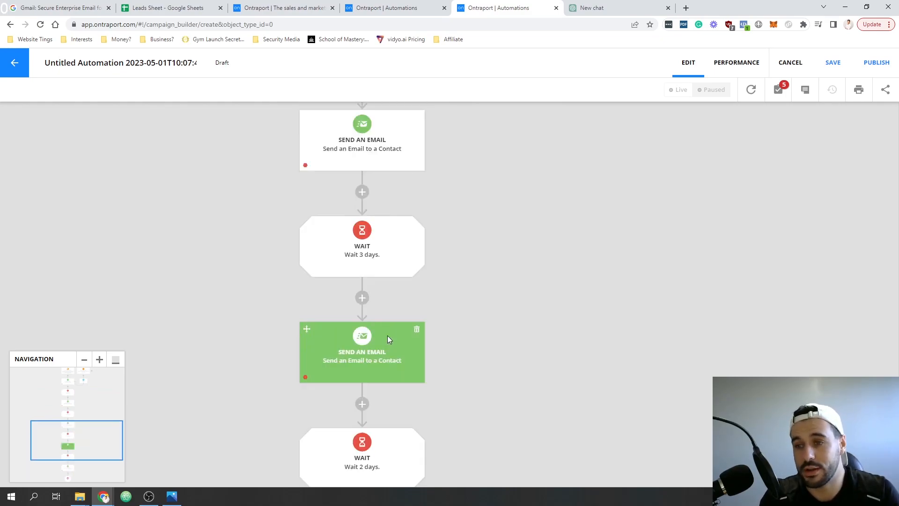
scroll(392, 339, "down", 2)
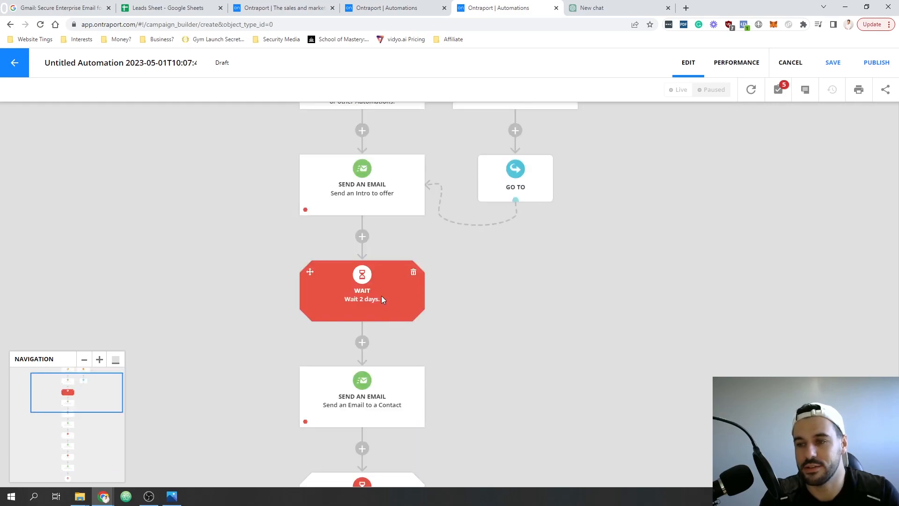
scroll(381, 296, "down", 9)
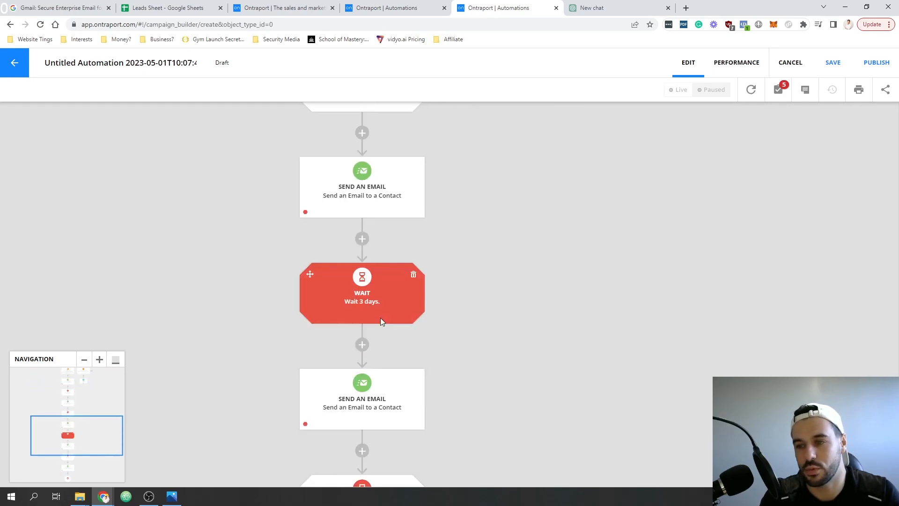
scroll(398, 342, "down", 2)
scroll(412, 374, "down", 2)
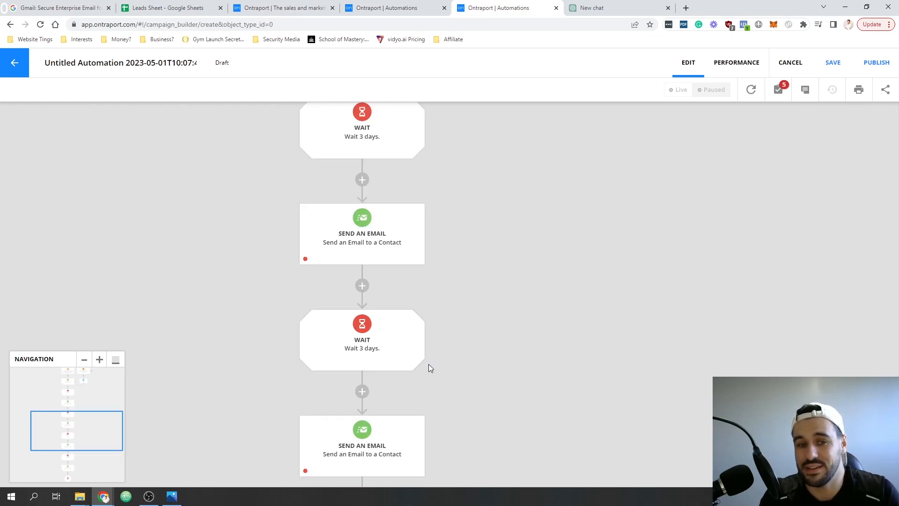
scroll(489, 342, "up", 1)
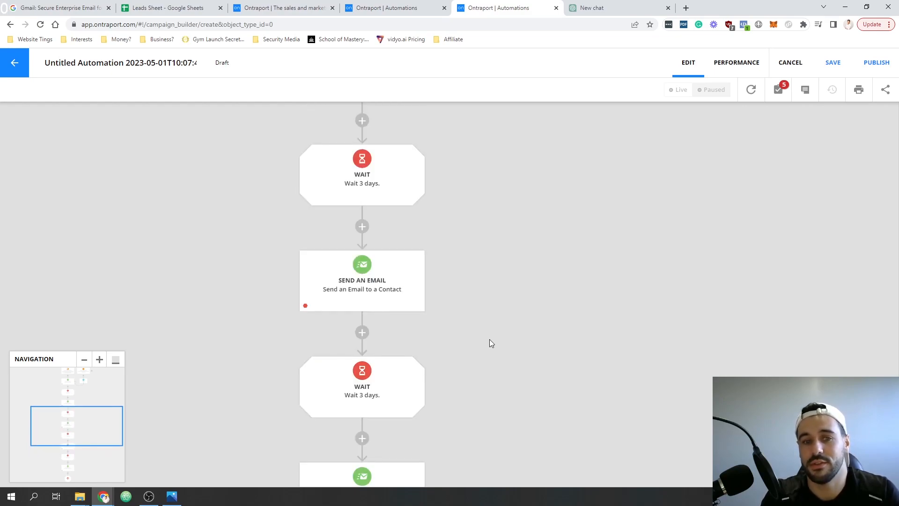
scroll(490, 344, "up", 3)
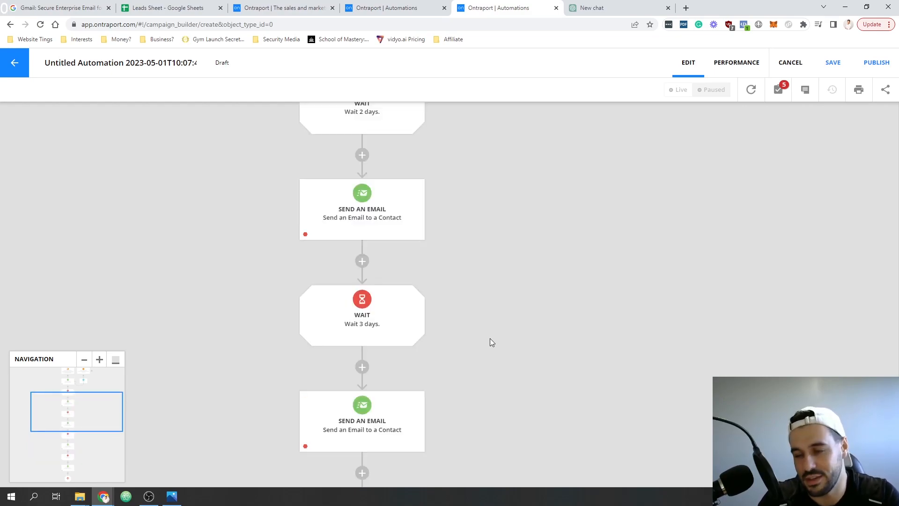